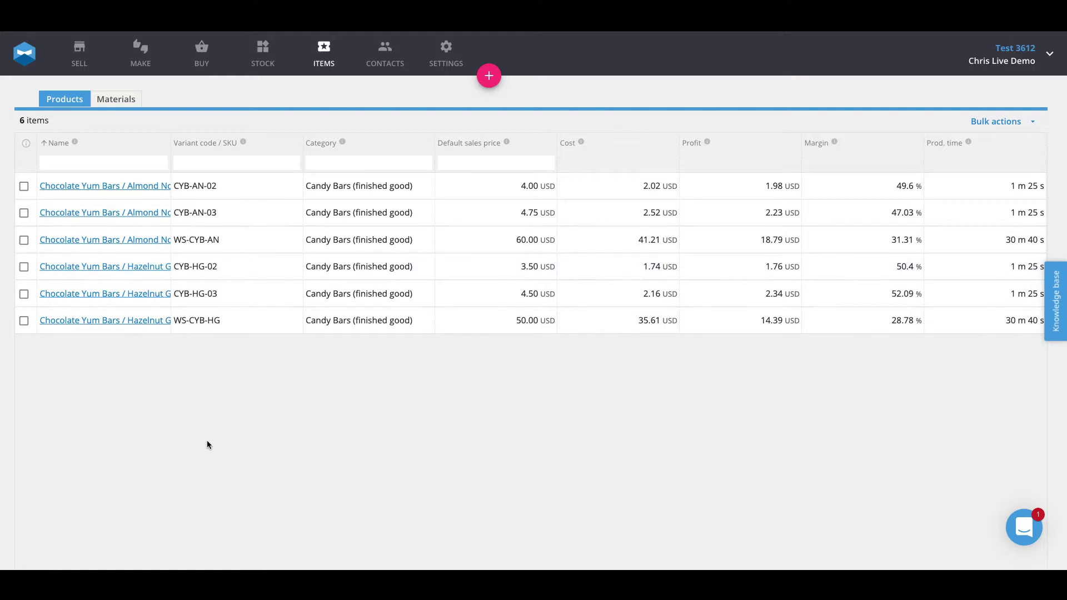
# Step: Turn on 'I track batch / lot numbers' for the Milk Chocolate material
pyautogui.click(116, 100)
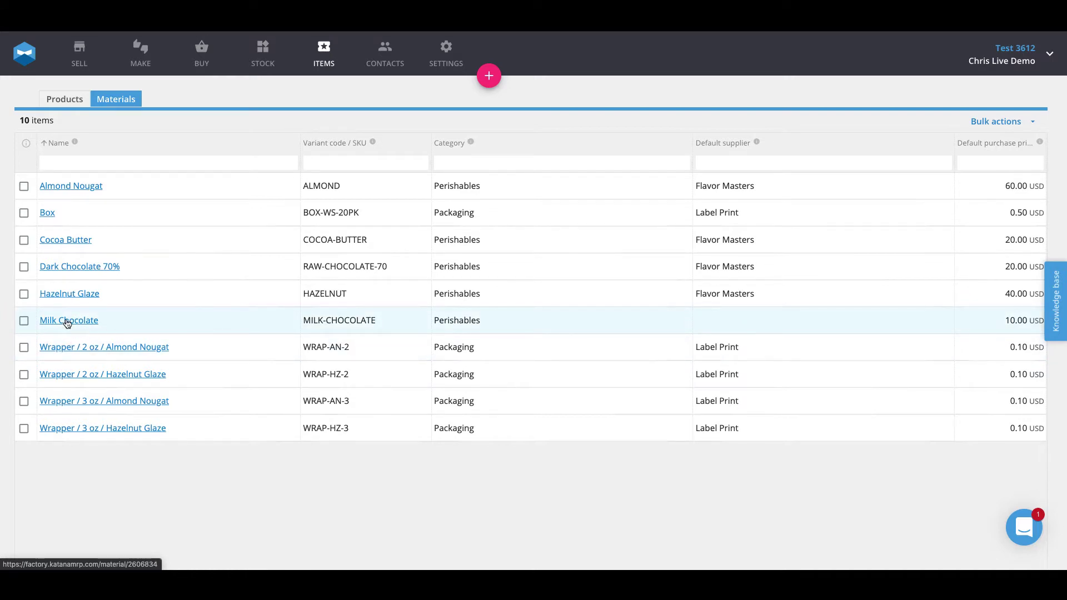
pyautogui.click(67, 322)
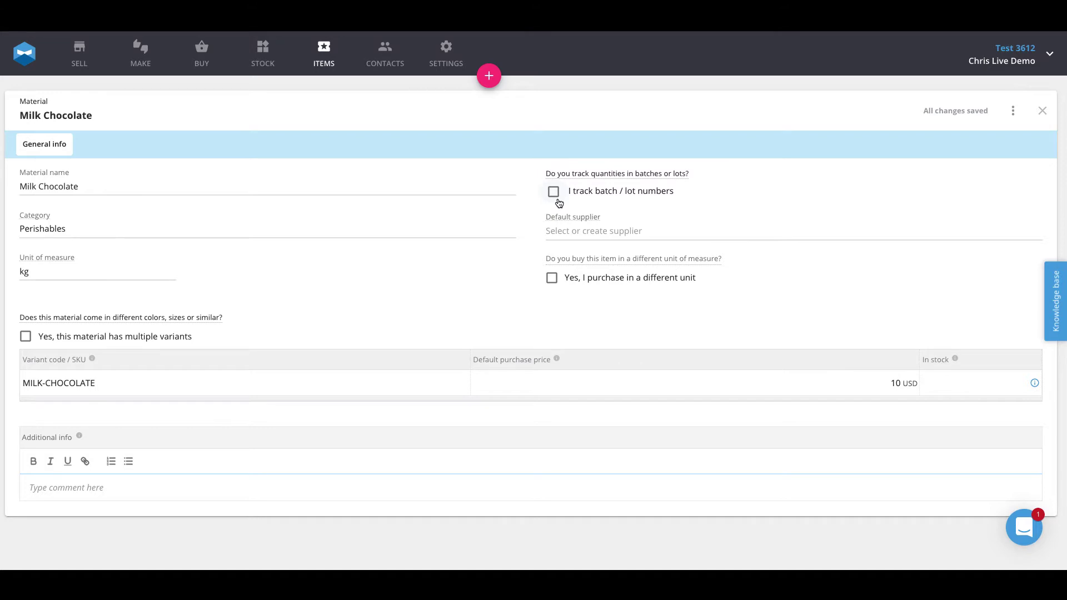
pyautogui.click(554, 192)
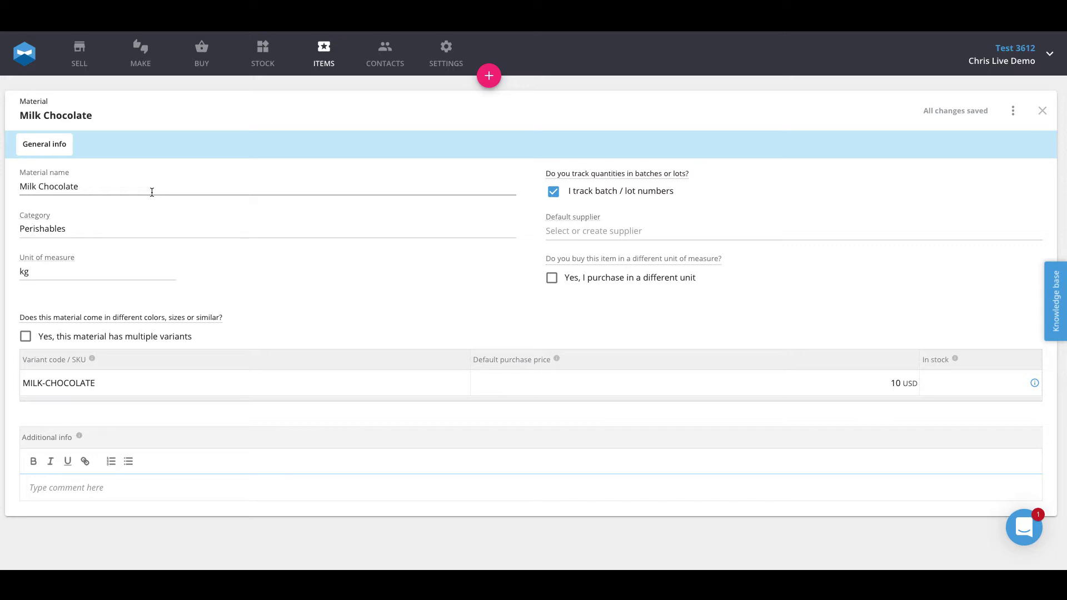
# Step: Open the Chocolate Yum Bars product card from the products list and look over its variants
pyautogui.click(324, 53)
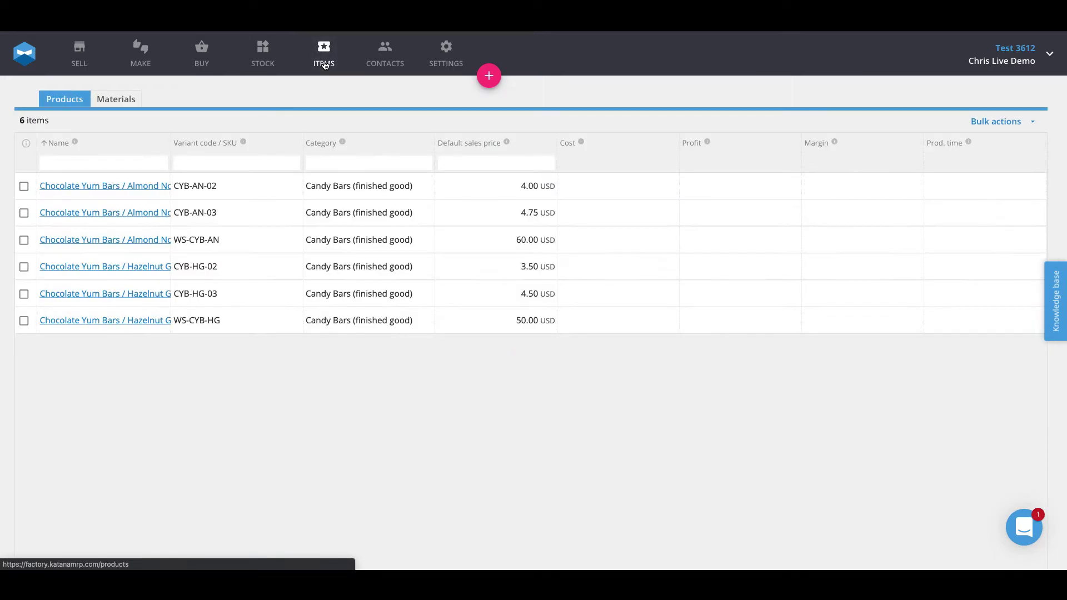
pyautogui.click(75, 186)
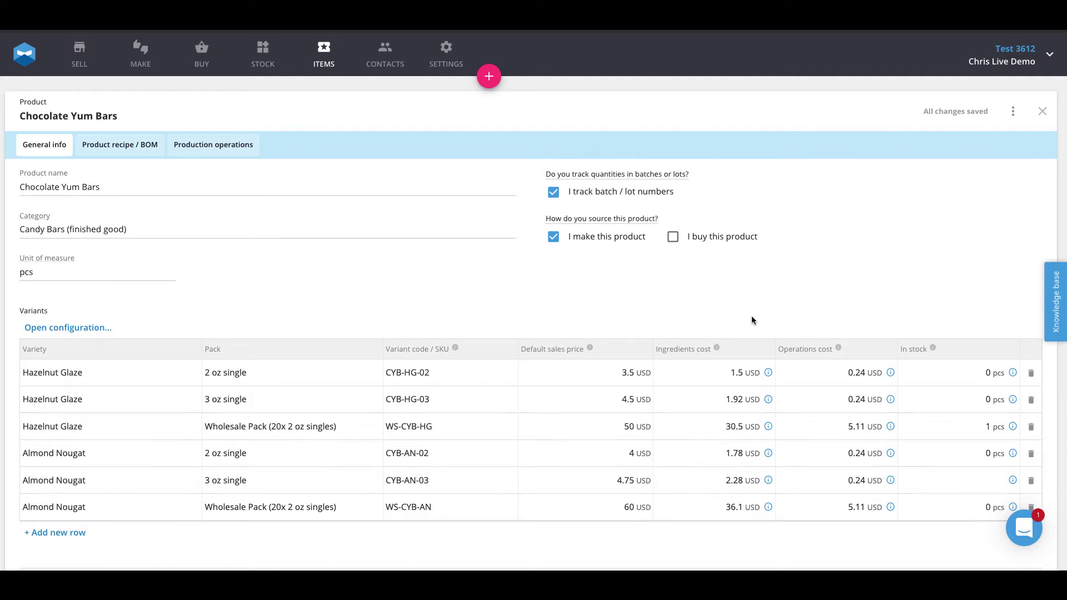
pyautogui.scroll(-1, 795, 371)
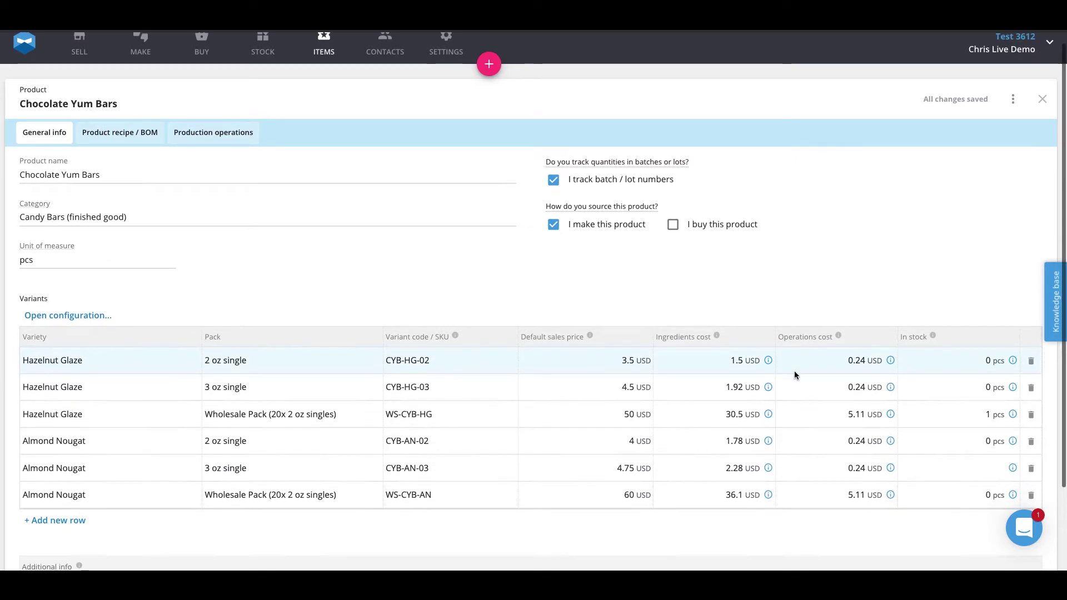
pyautogui.scroll(1, 261, 167)
# Step: Create and open Flavor Masters purchase order PO-5 for Almond Nougat plus other missing items
pyautogui.click(263, 56)
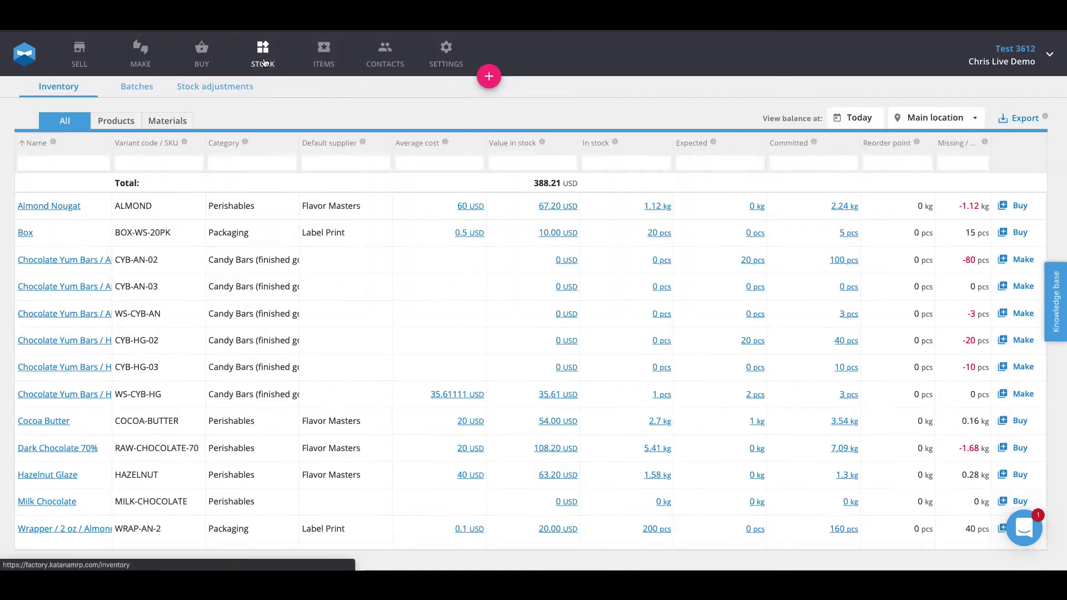
pyautogui.click(168, 123)
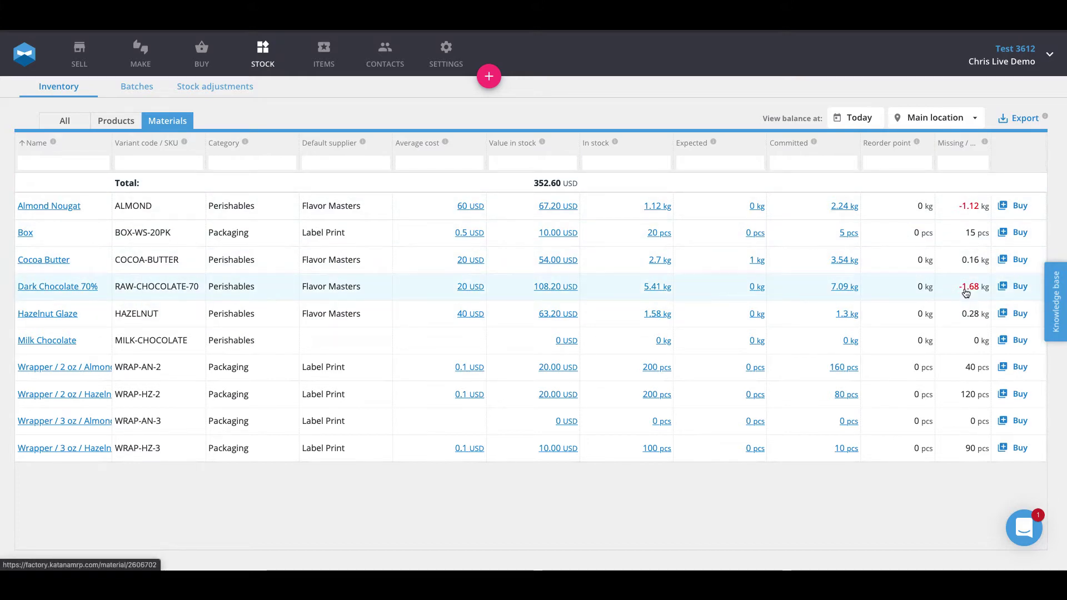
pyautogui.click(1020, 207)
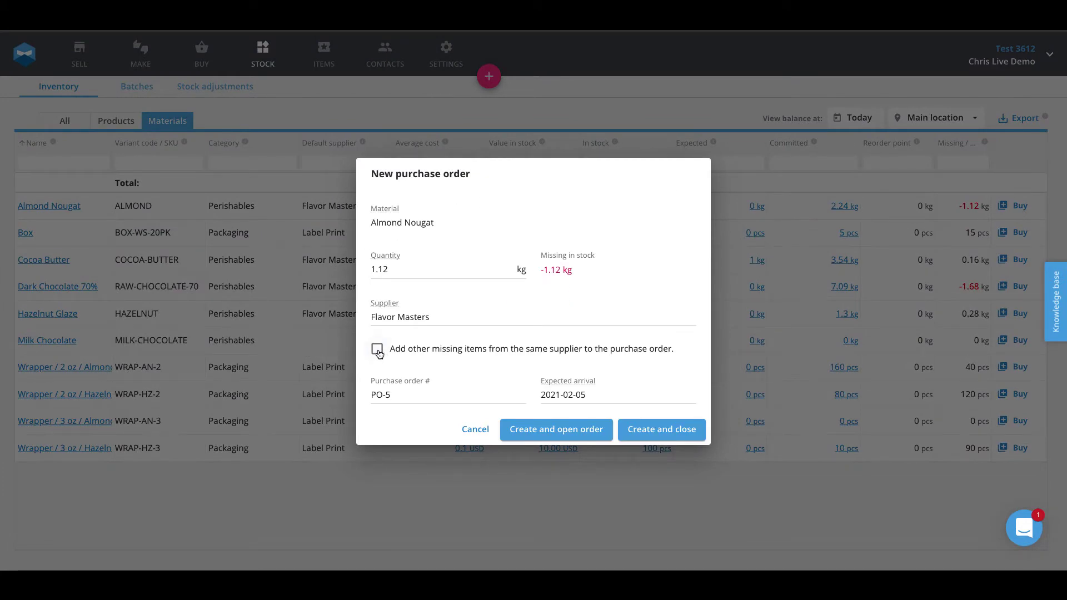
pyautogui.click(378, 350)
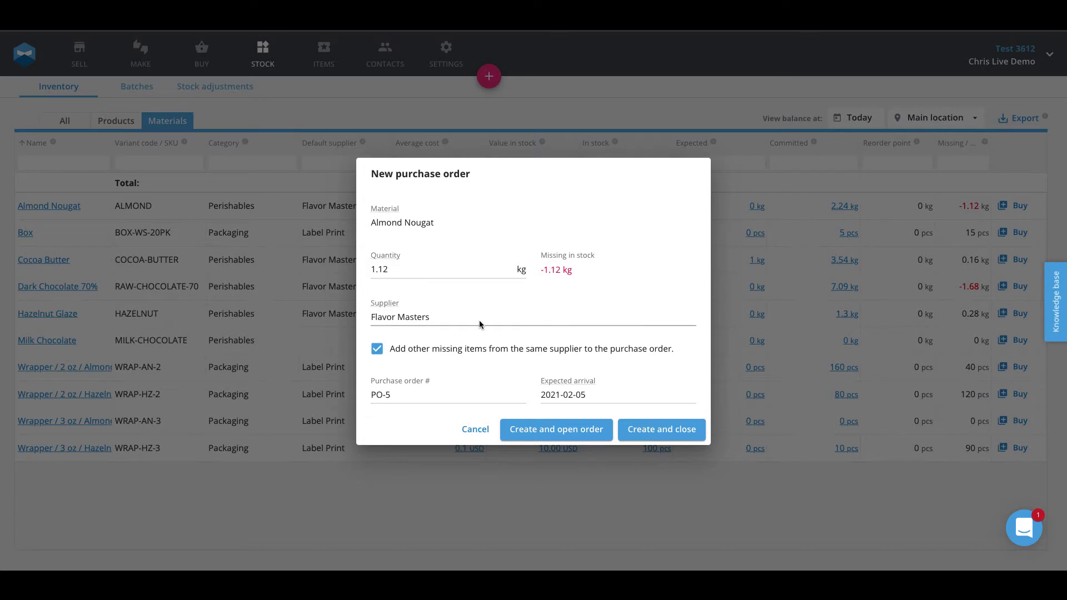
pyautogui.click(556, 429)
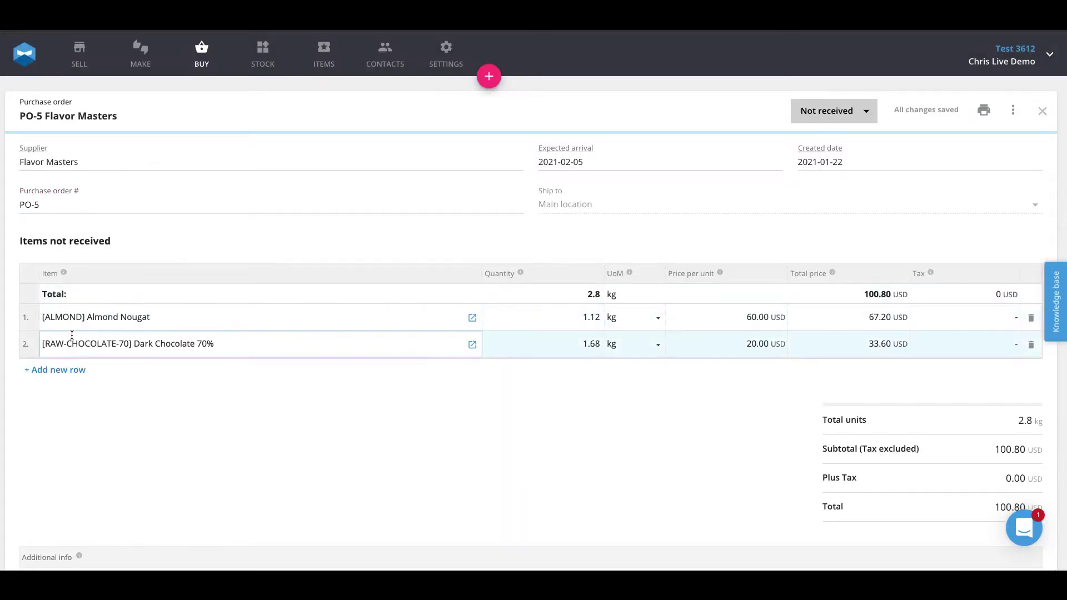
# Step: Receive all of PO-5, creating new batch 01-22 for Almond Nougat
pyautogui.click(852, 110)
pyautogui.click(842, 164)
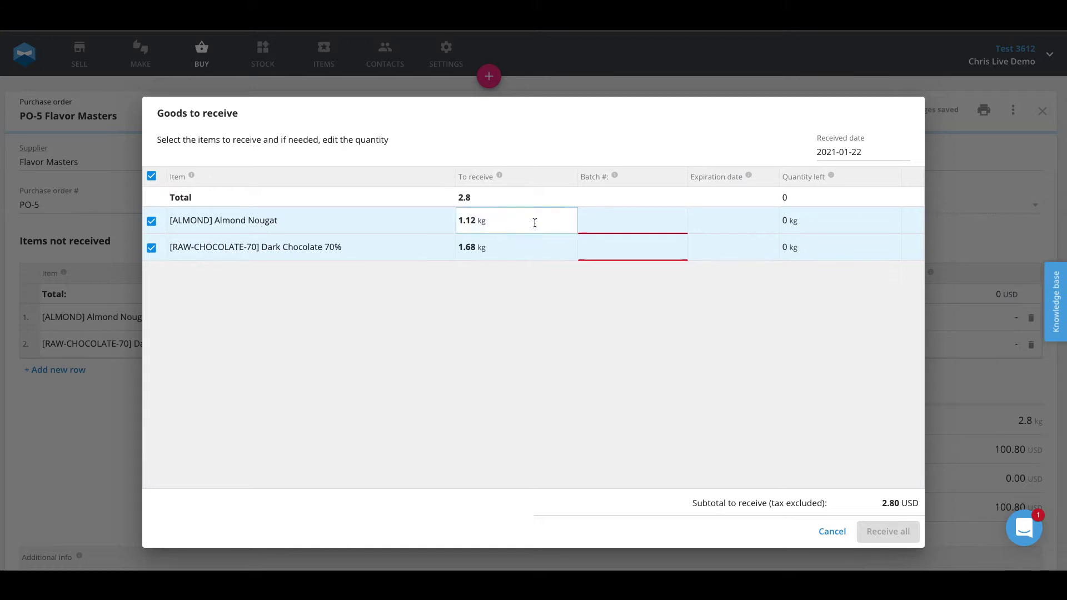
pyautogui.click(634, 223)
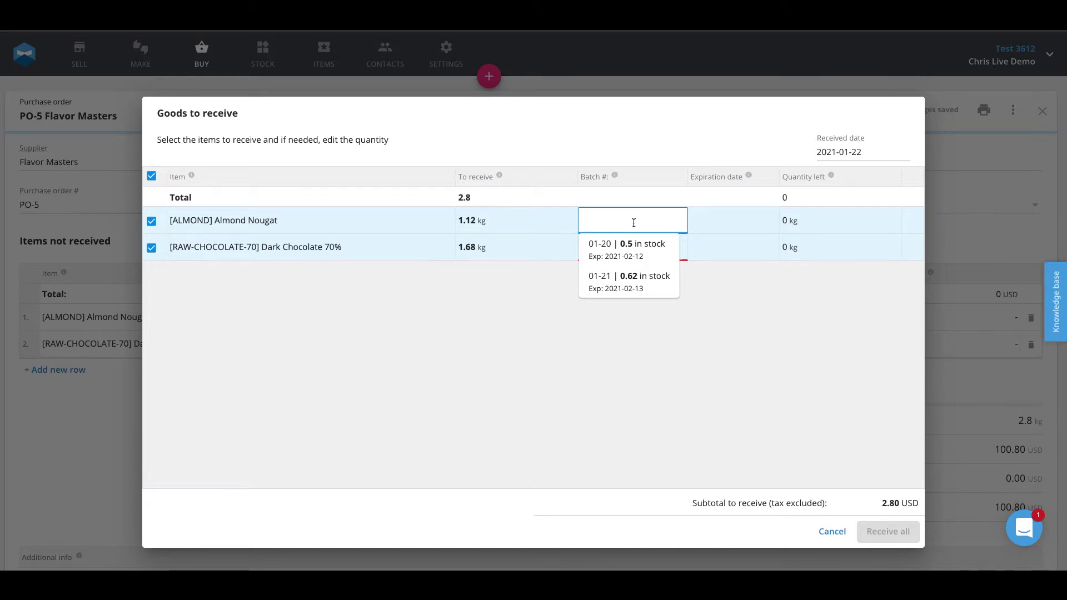
pyautogui.write('0')
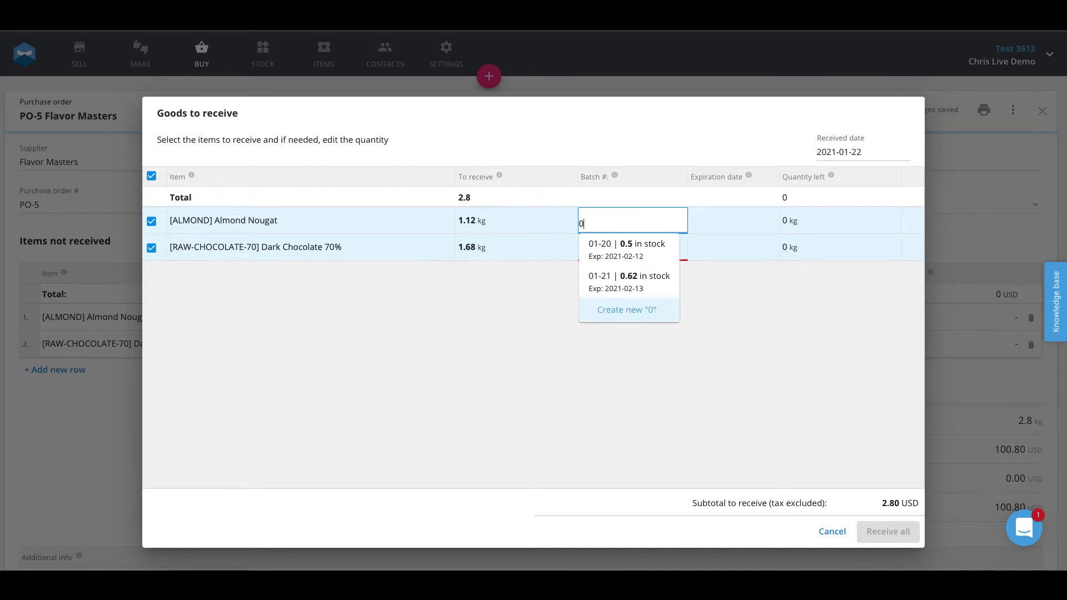
pyautogui.write('1-22')
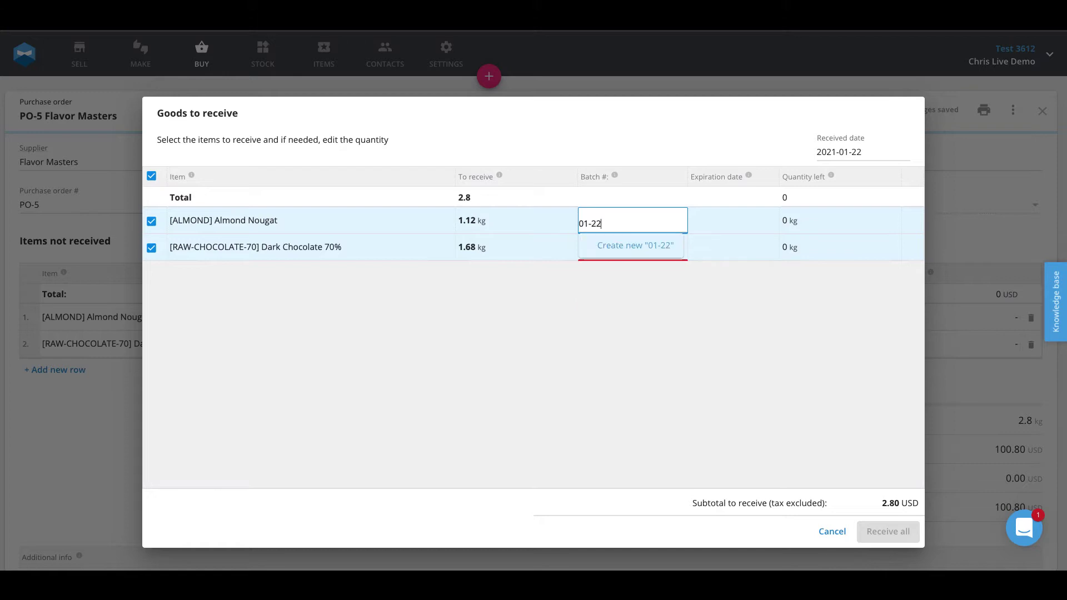
pyautogui.click(649, 248)
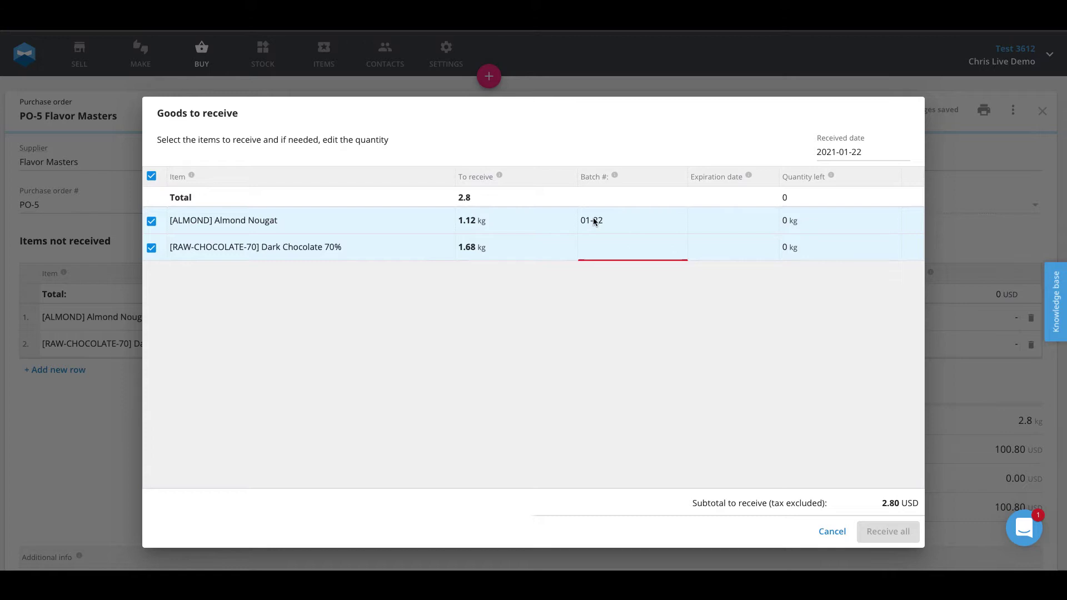
# Step: Set Almond Nougat batch 01-22 to expire on 12 February 2021
pyautogui.click(735, 222)
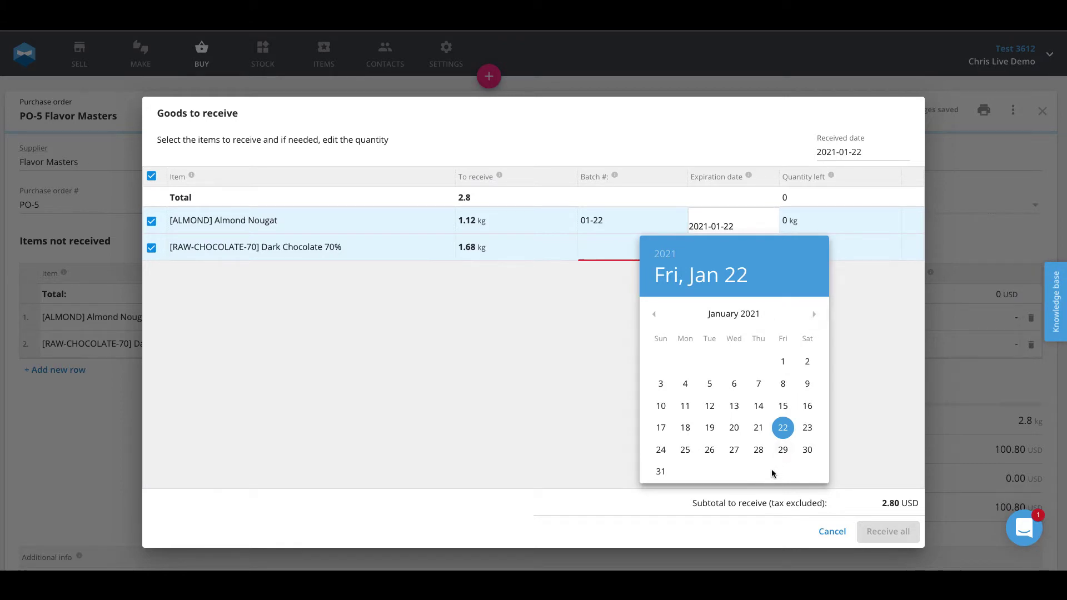
pyautogui.click(815, 317)
pyautogui.click(783, 384)
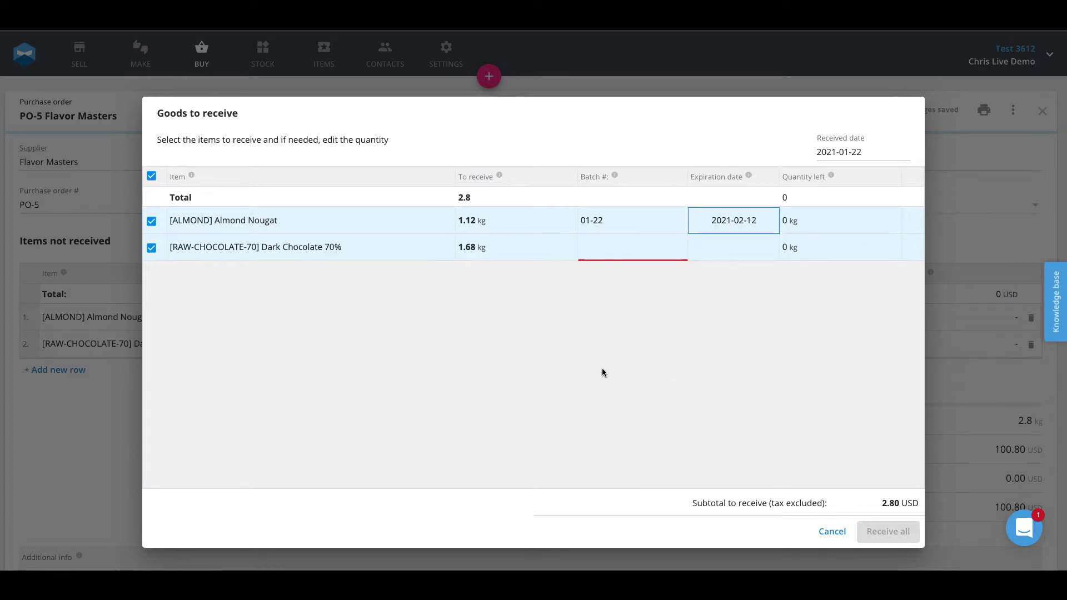
# Step: Give Dark Chocolate 70% batch 01-22 expiring 2021-02-12, then receive both items
pyautogui.click(605, 248)
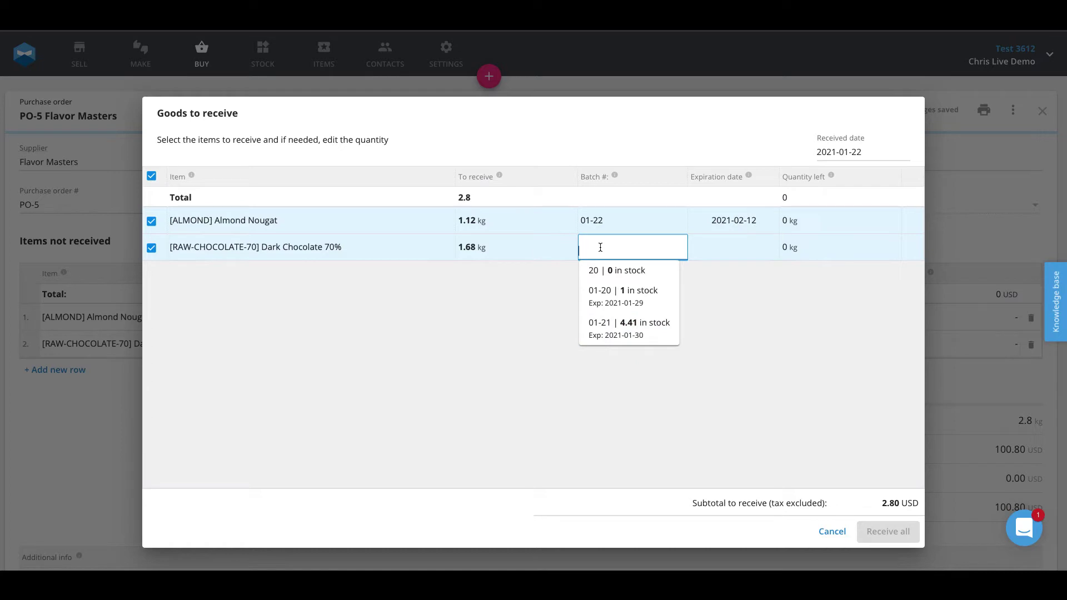
pyautogui.write('01-22')
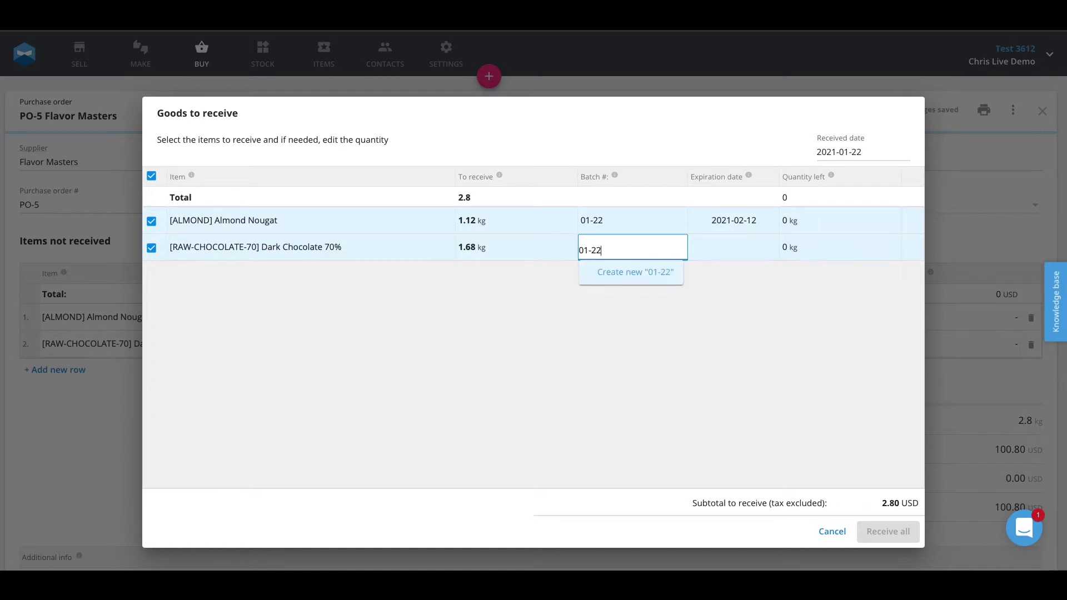
pyautogui.click(616, 272)
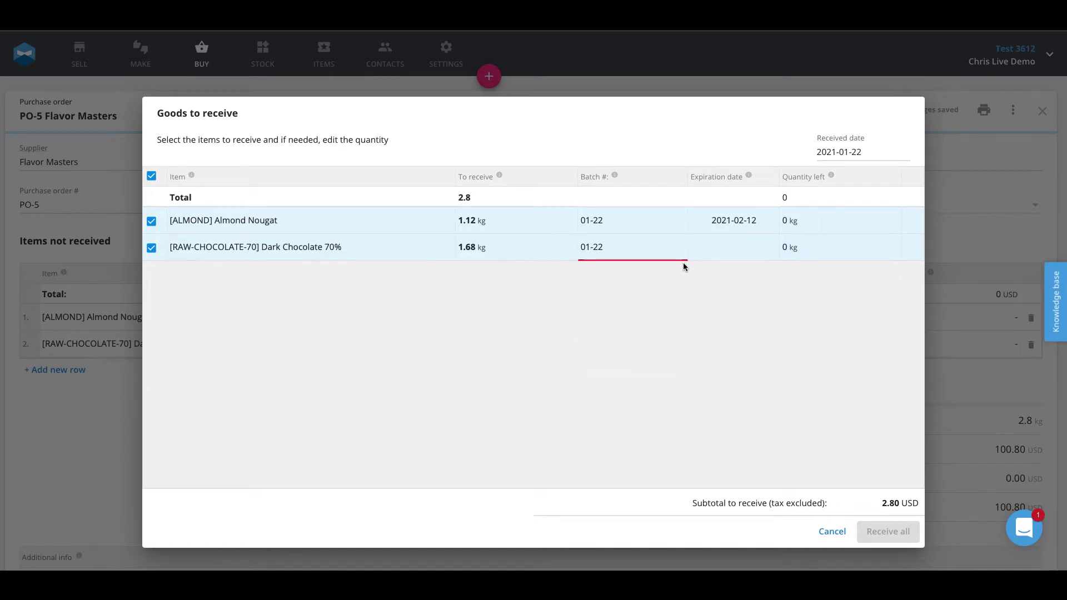
pyautogui.click(743, 245)
pyautogui.click(814, 341)
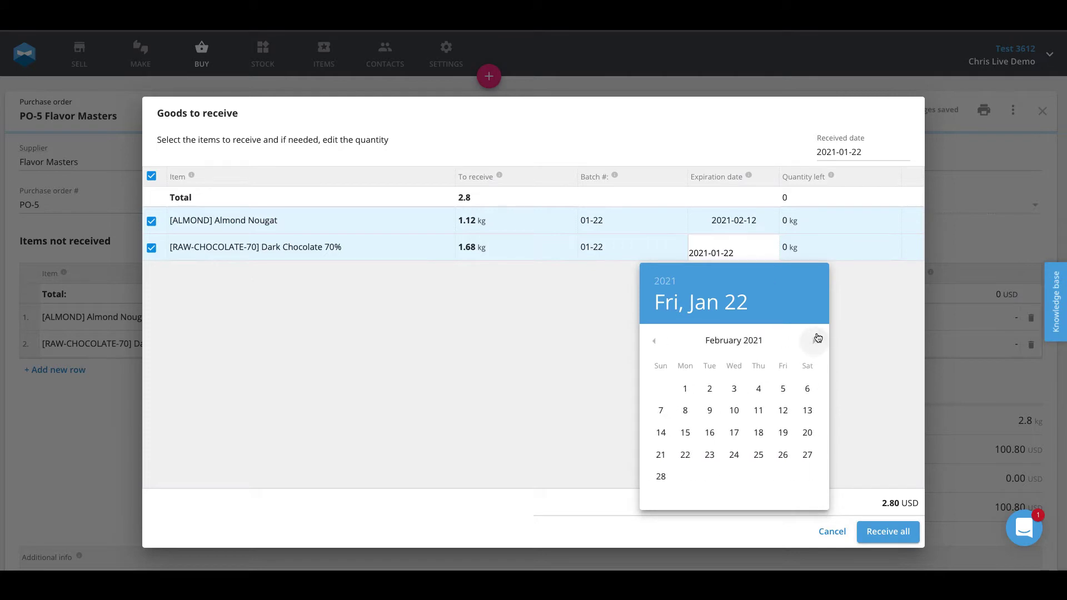
pyautogui.click(782, 412)
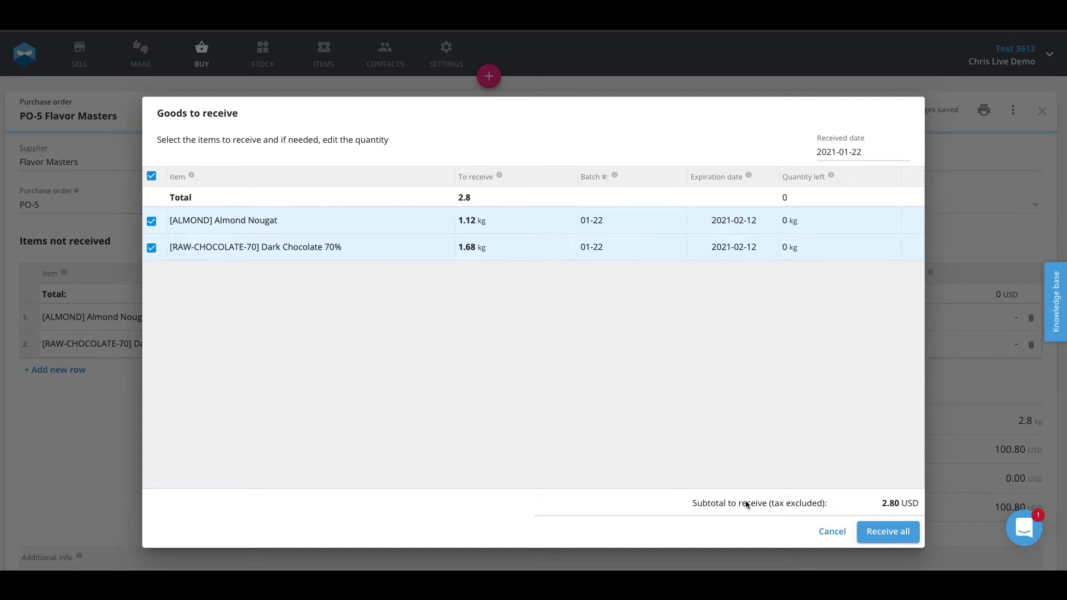
pyautogui.click(893, 536)
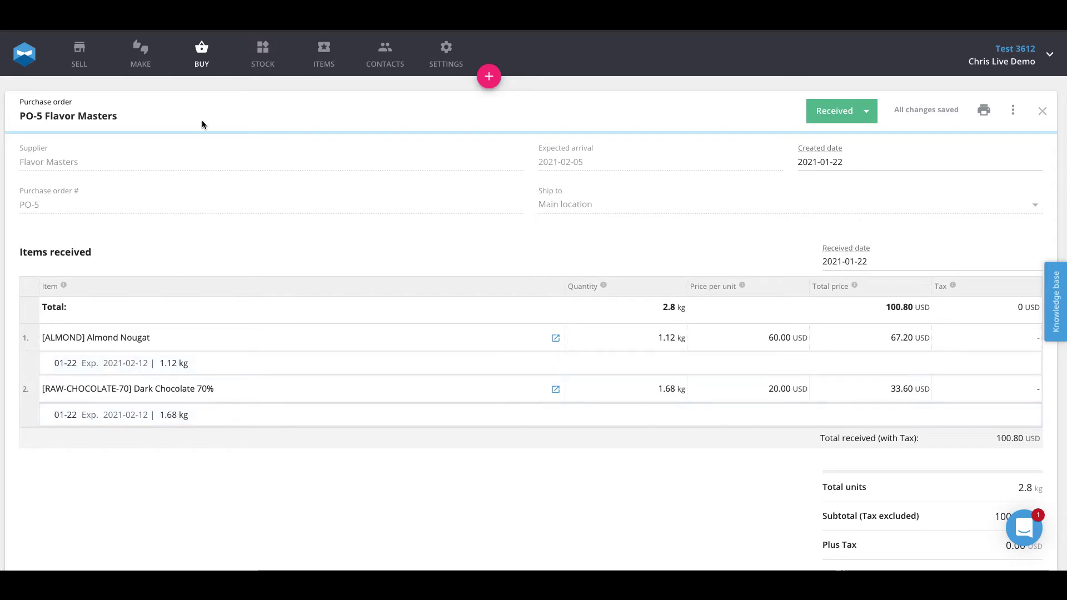
# Step: Filter Stock Batches to materials and select Dark Chocolate 70% batch 01-22
pyautogui.click(262, 55)
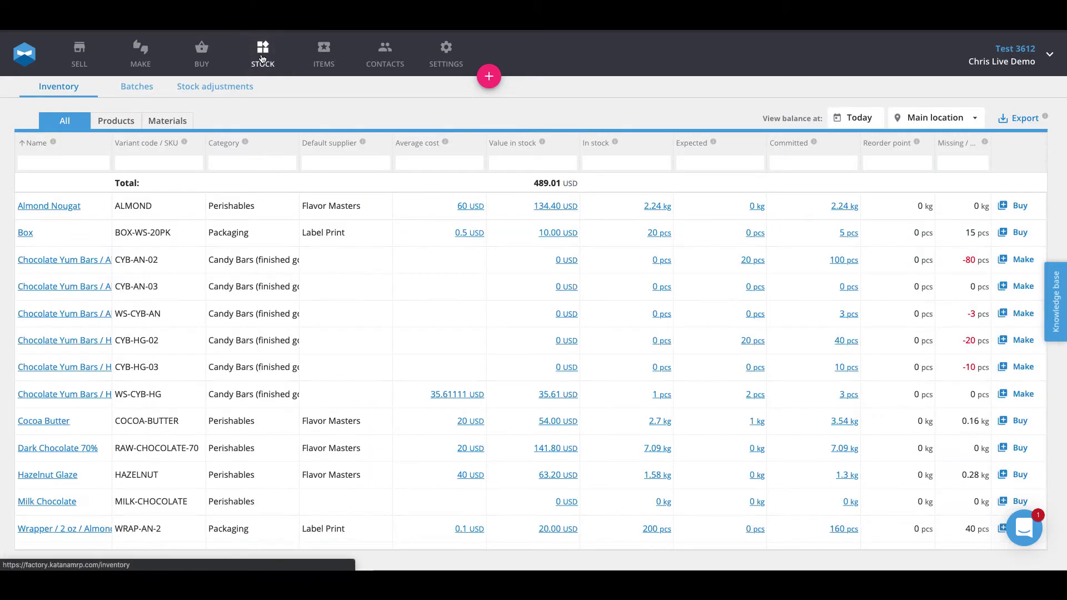
pyautogui.click(141, 90)
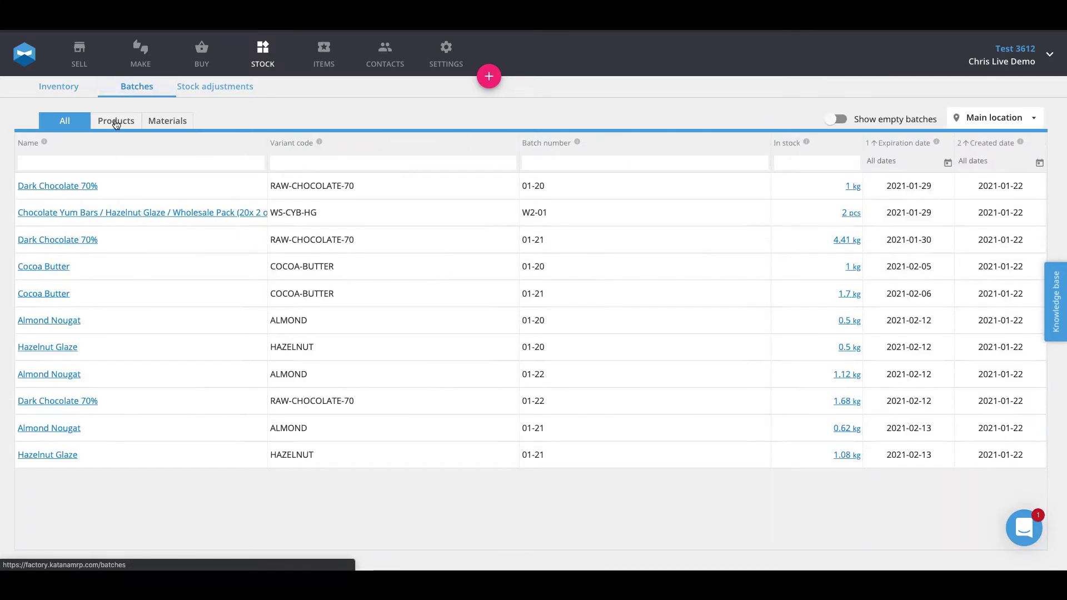
pyautogui.click(116, 122)
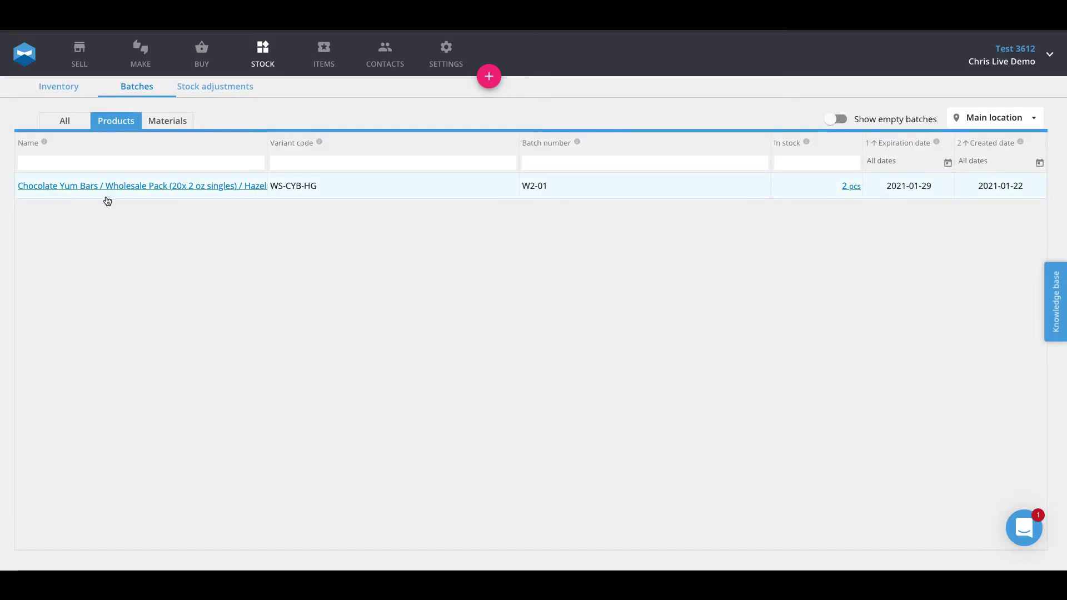
pyautogui.click(167, 122)
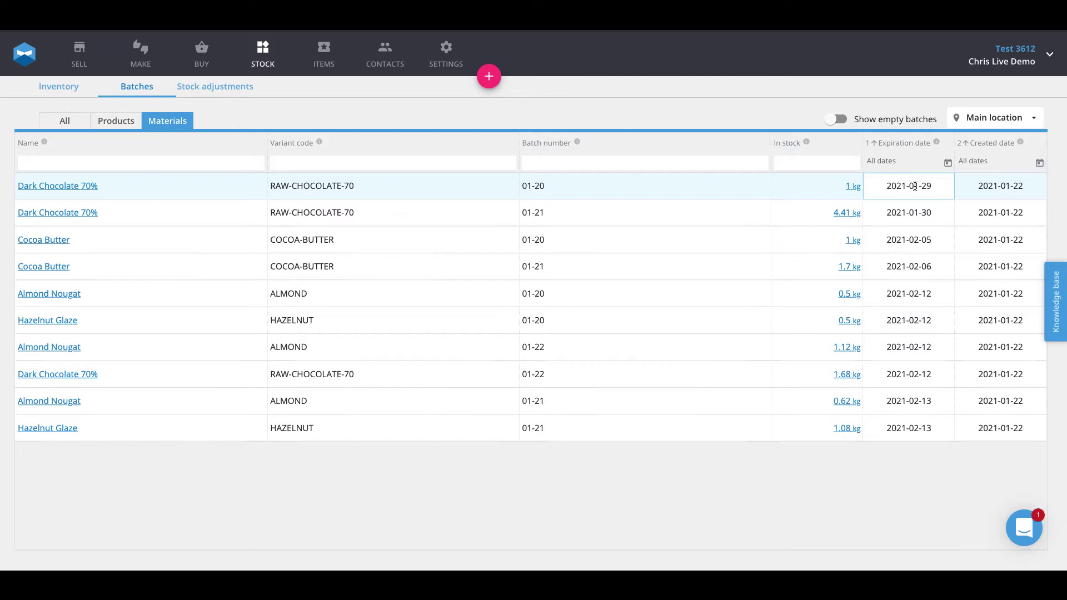
pyautogui.click(748, 390)
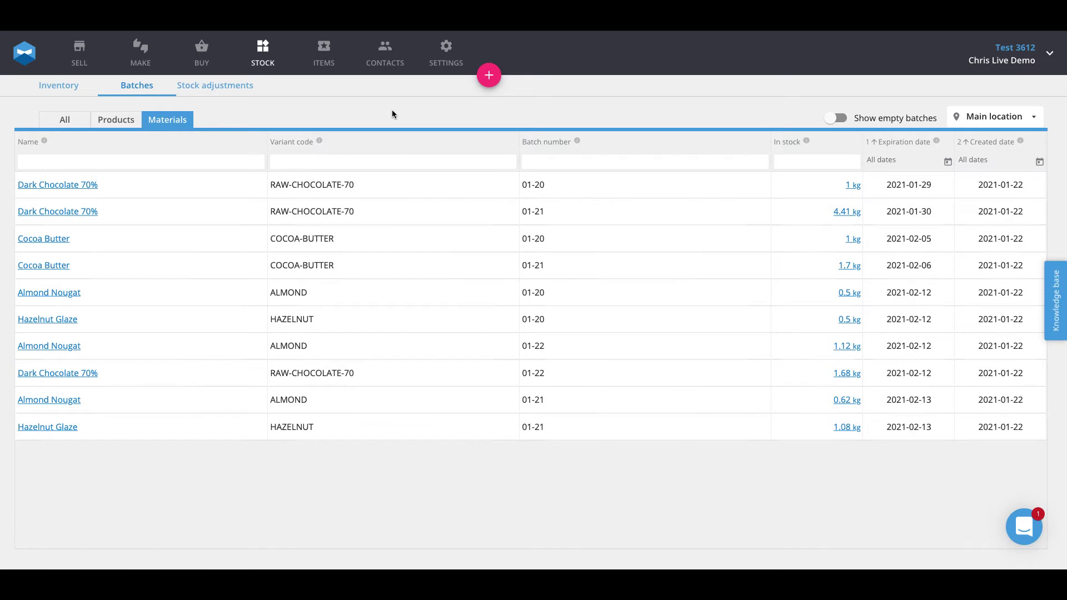
# Step: Open MO-3 from the manufacturing schedule and scroll through its ingredients
pyautogui.click(142, 59)
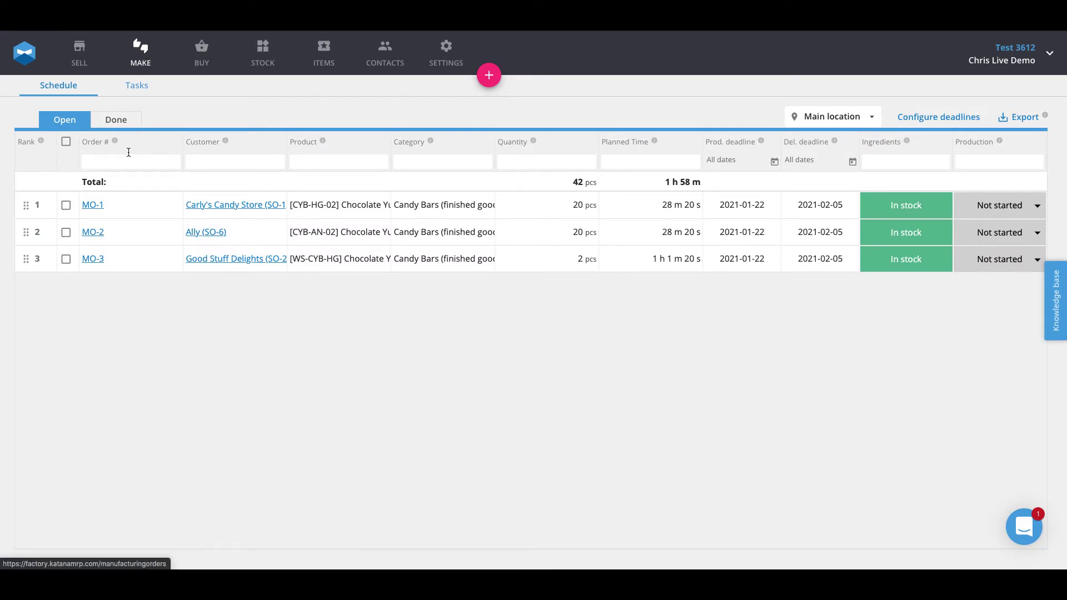
pyautogui.click(120, 260)
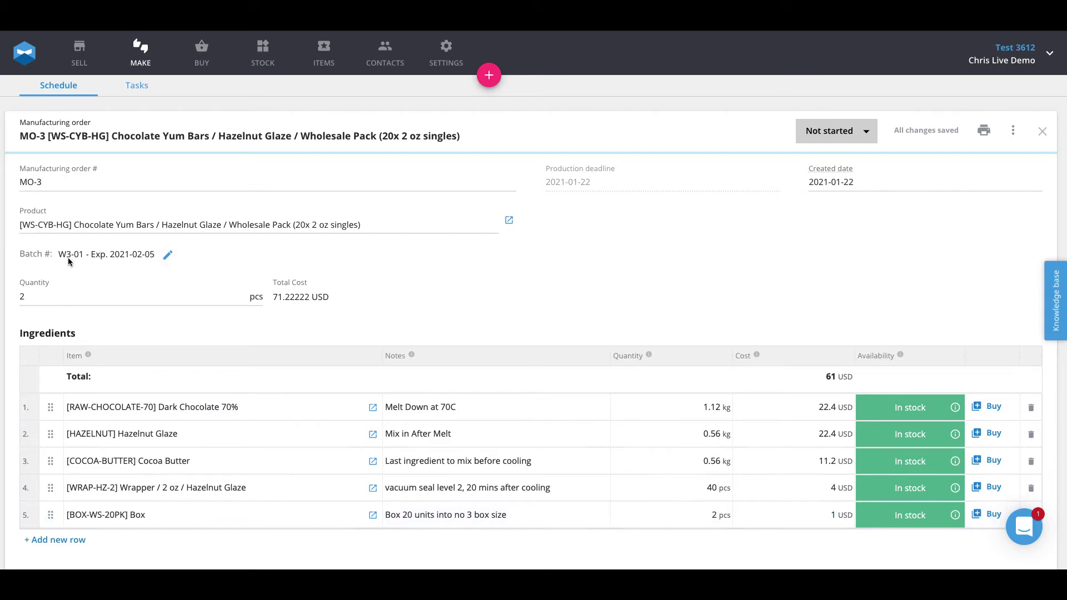
pyautogui.scroll(-1, 68, 258)
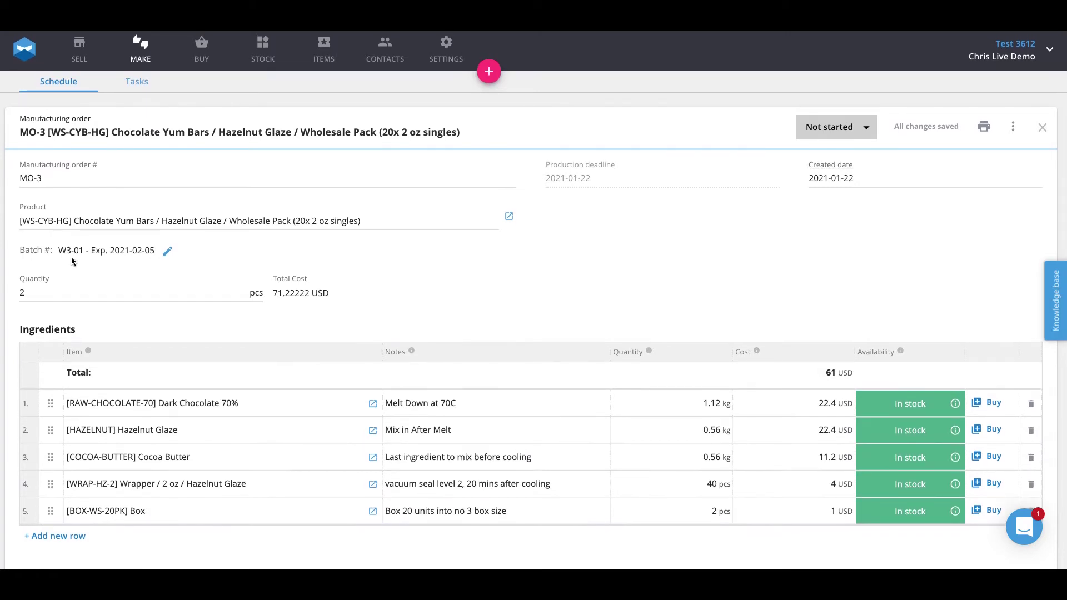
pyautogui.click(168, 251)
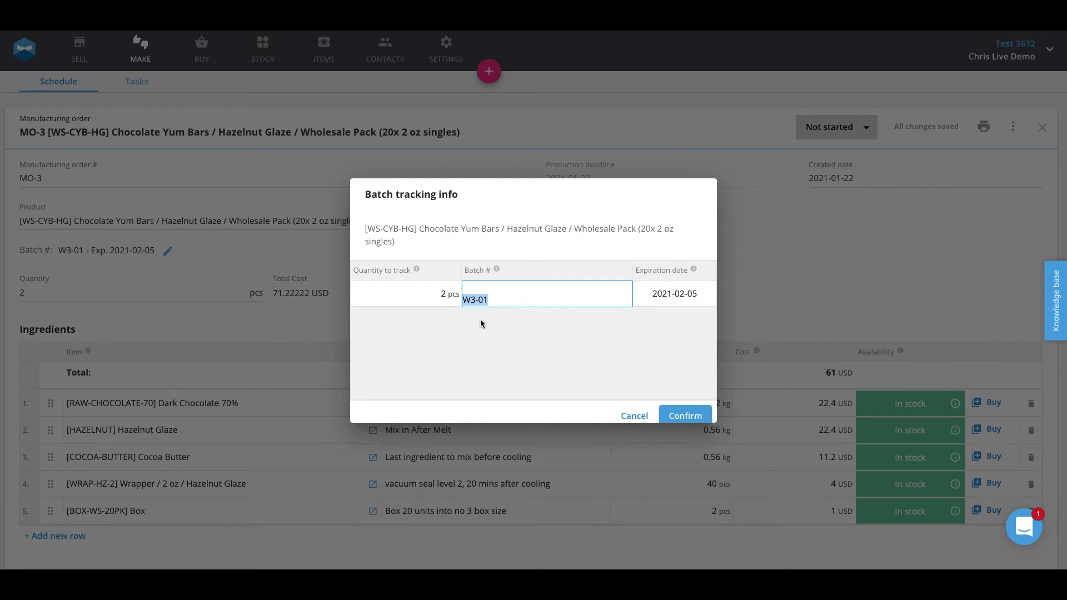
pyautogui.click(701, 415)
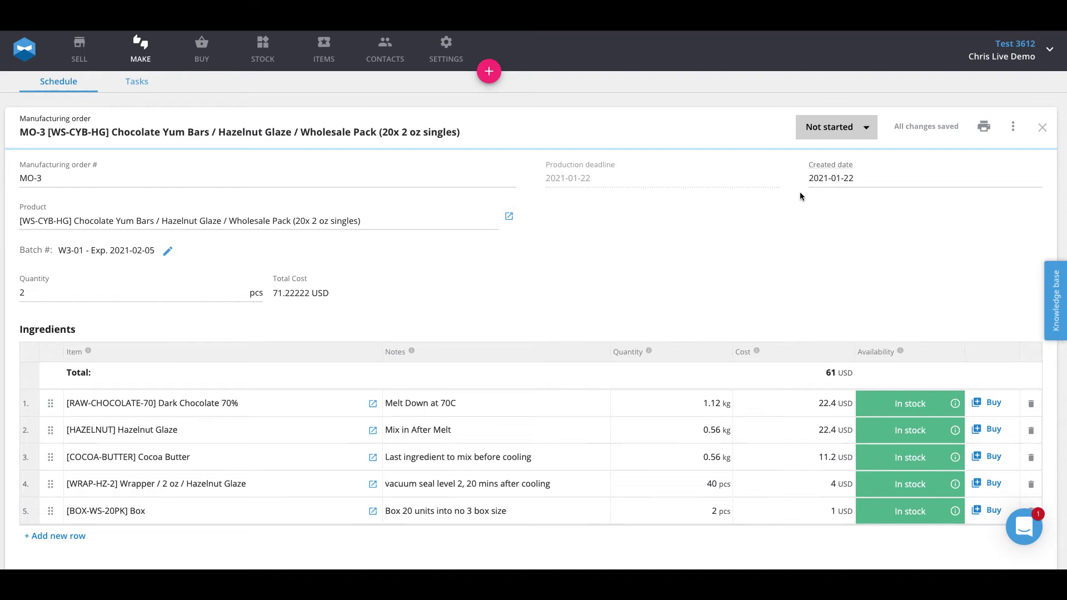
# Step: Change MO-3's status from Not started to Done
pyautogui.click(838, 135)
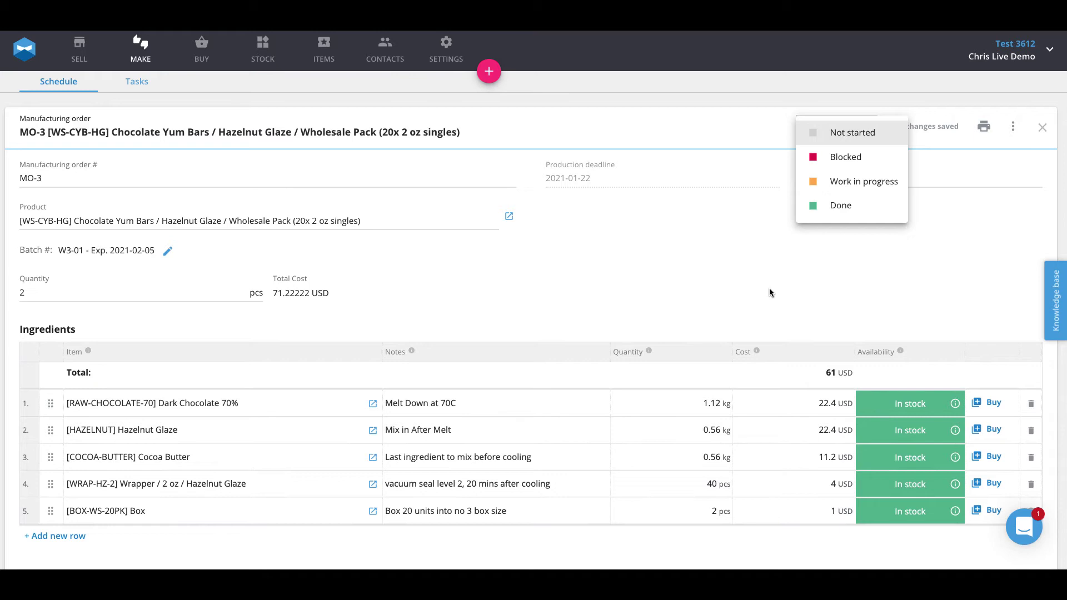
pyautogui.click(841, 206)
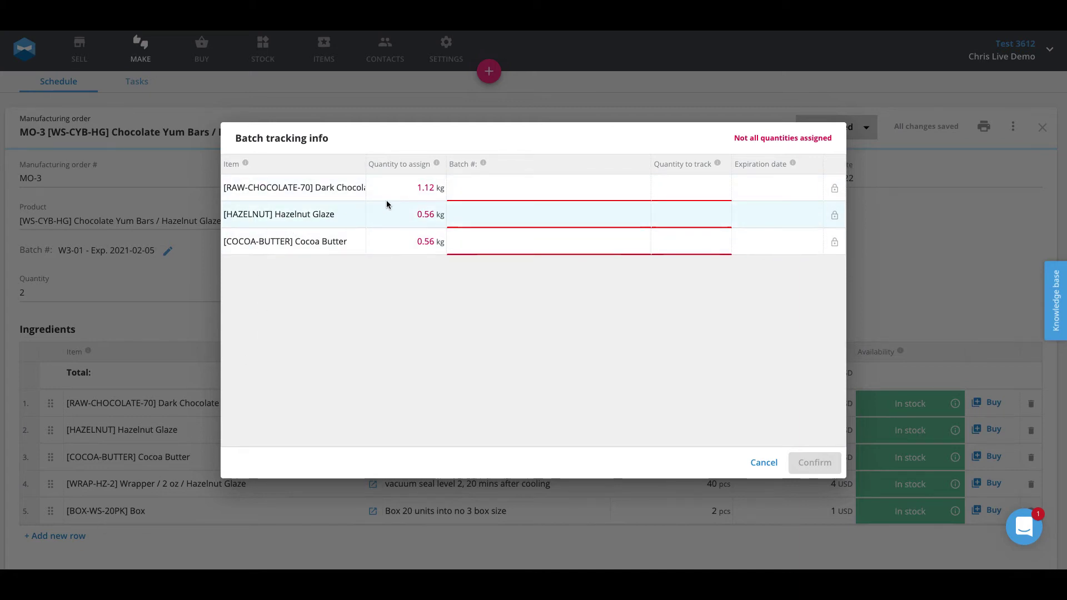
# Step: Draw Dark Chocolate 70% from batch 01-20, with the remaining 0.12 kg from 01-21
pyautogui.click(500, 189)
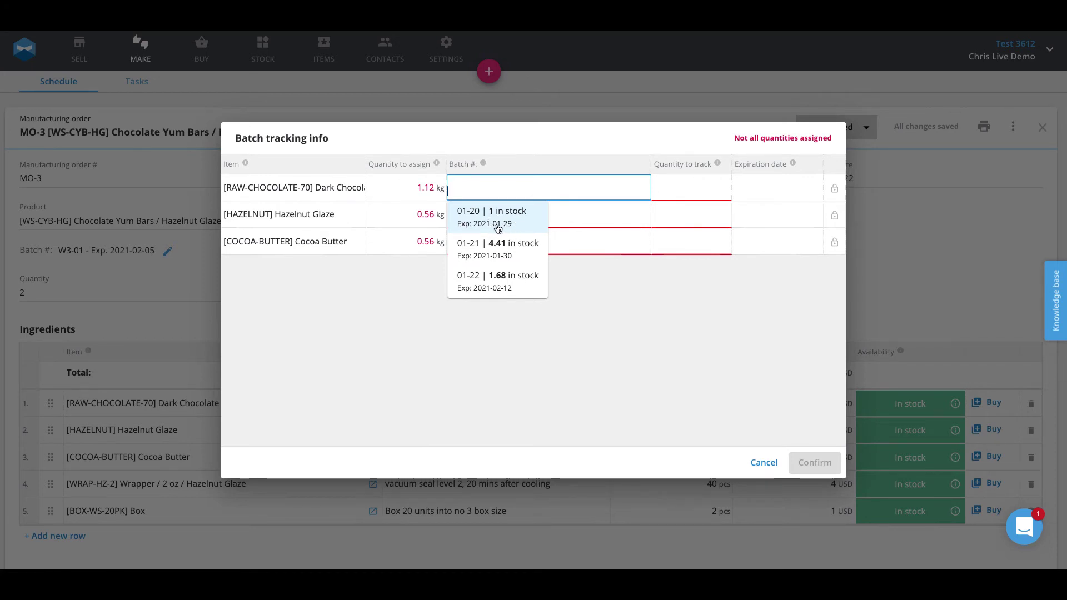
pyautogui.click(507, 228)
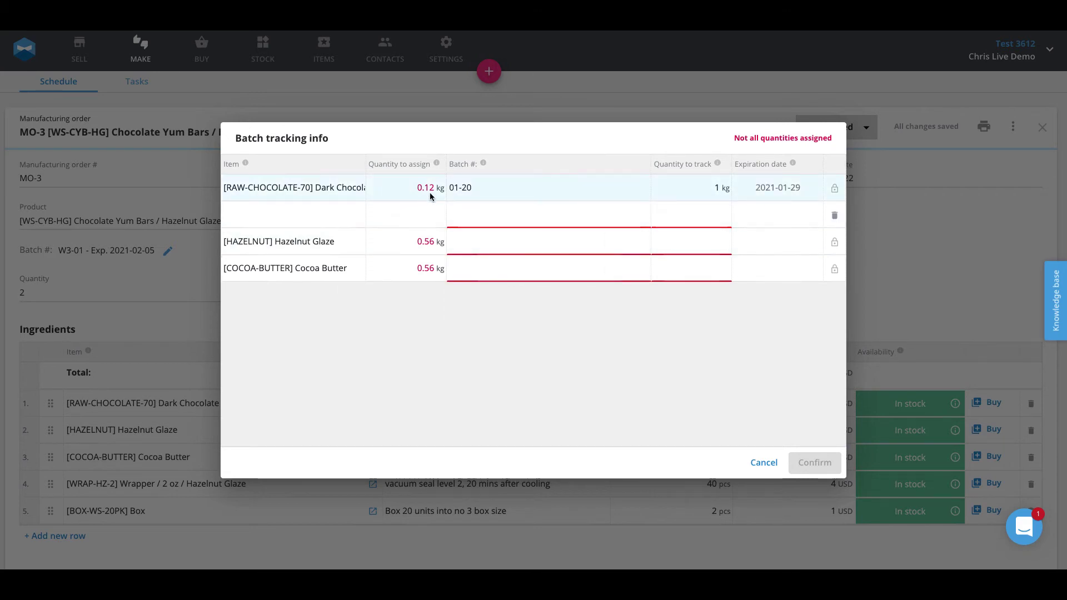
pyautogui.click(473, 214)
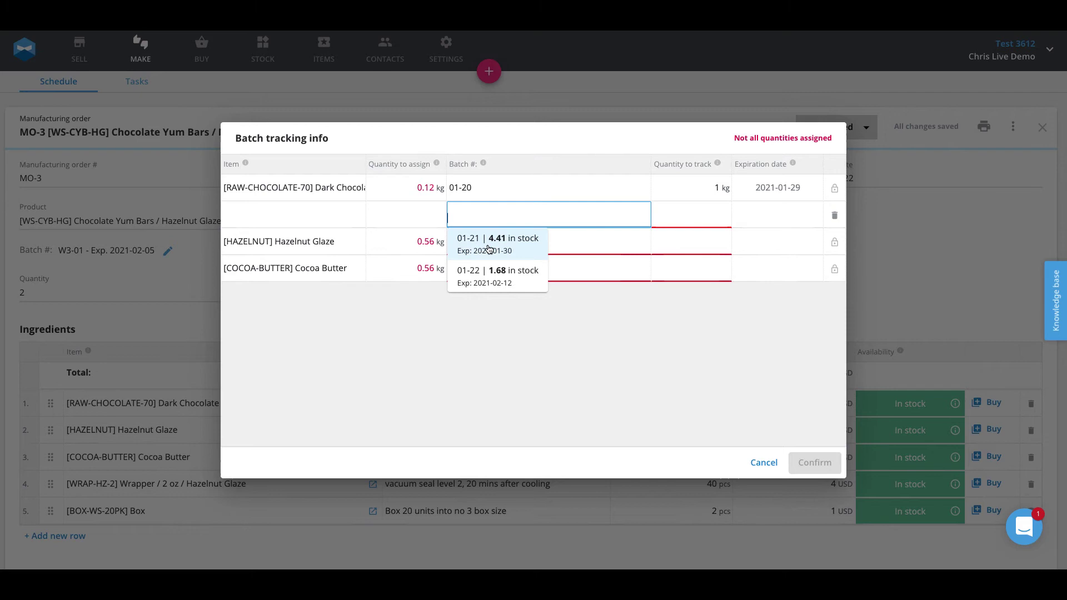
pyautogui.click(488, 248)
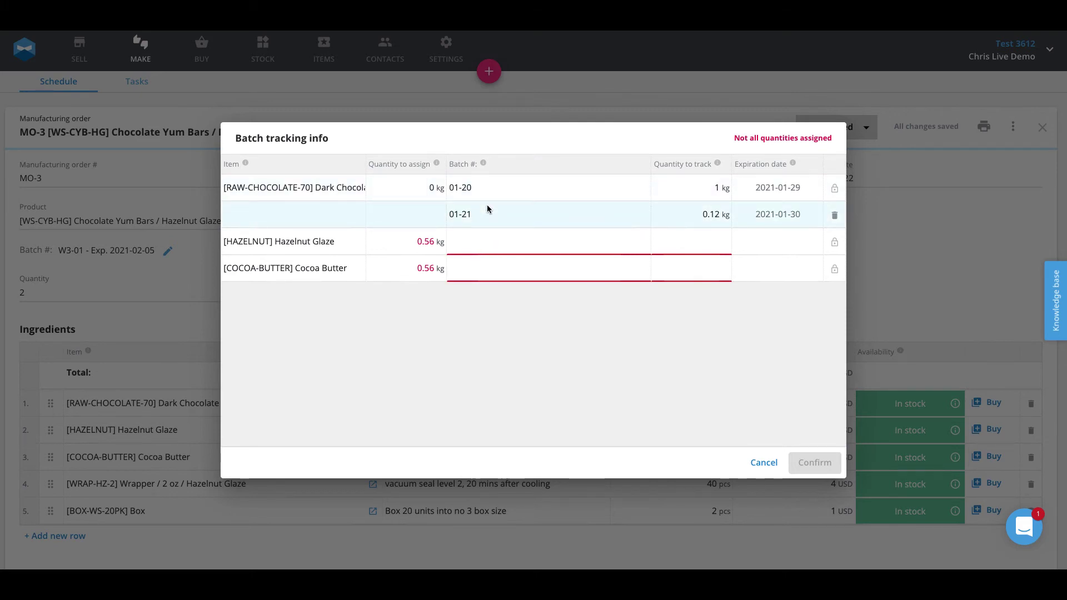
# Step: Take Hazelnut Glaze from 01-20 and 0.06 kg from 01-21, Cocoa Butter from 01-20, and confirm
pyautogui.click(480, 247)
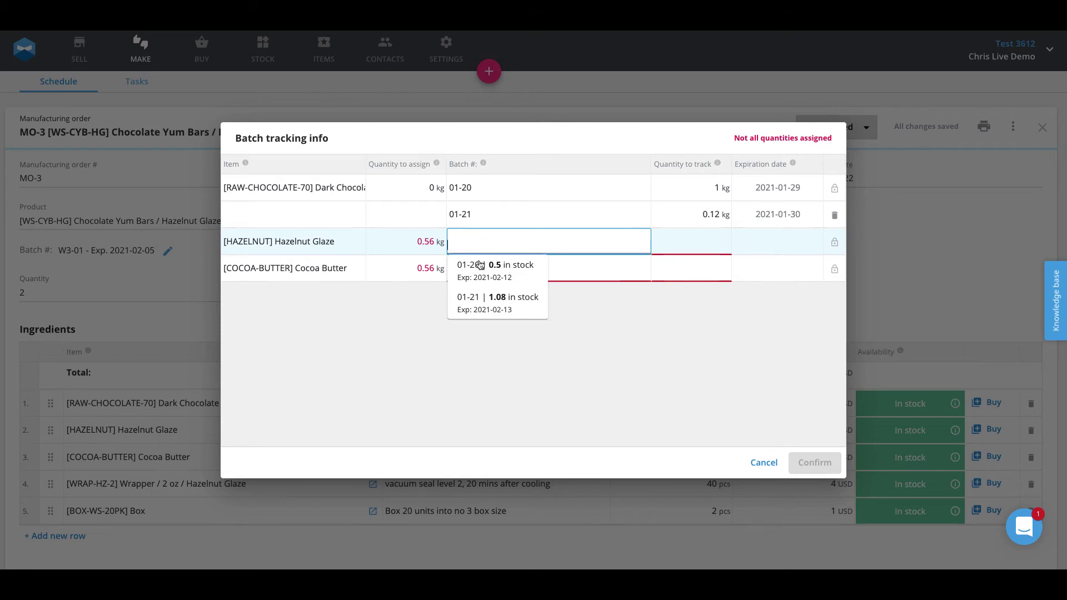
pyautogui.click(480, 277)
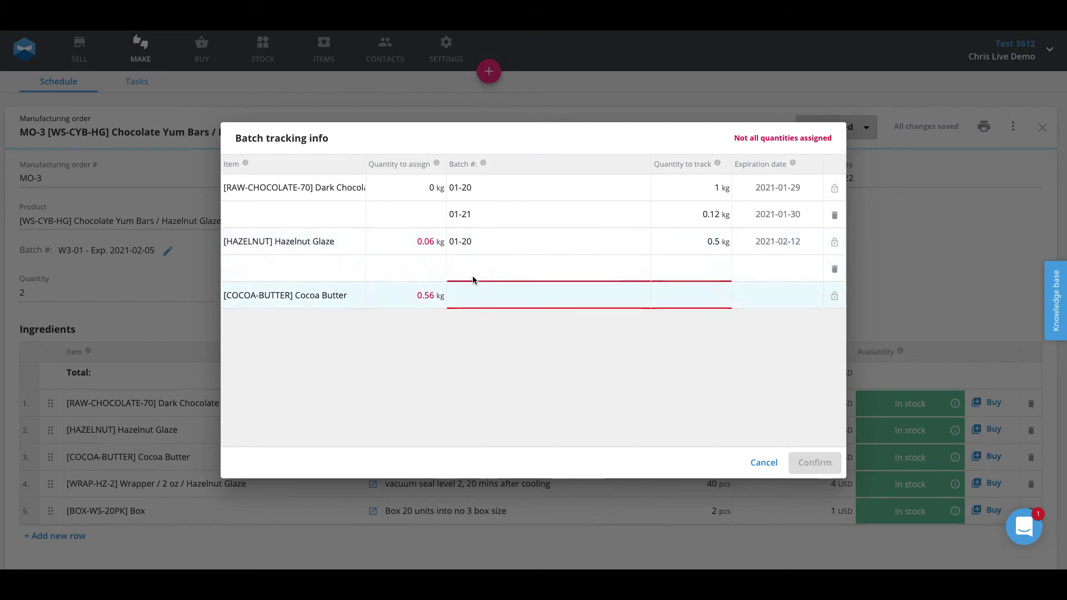
pyautogui.click(473, 272)
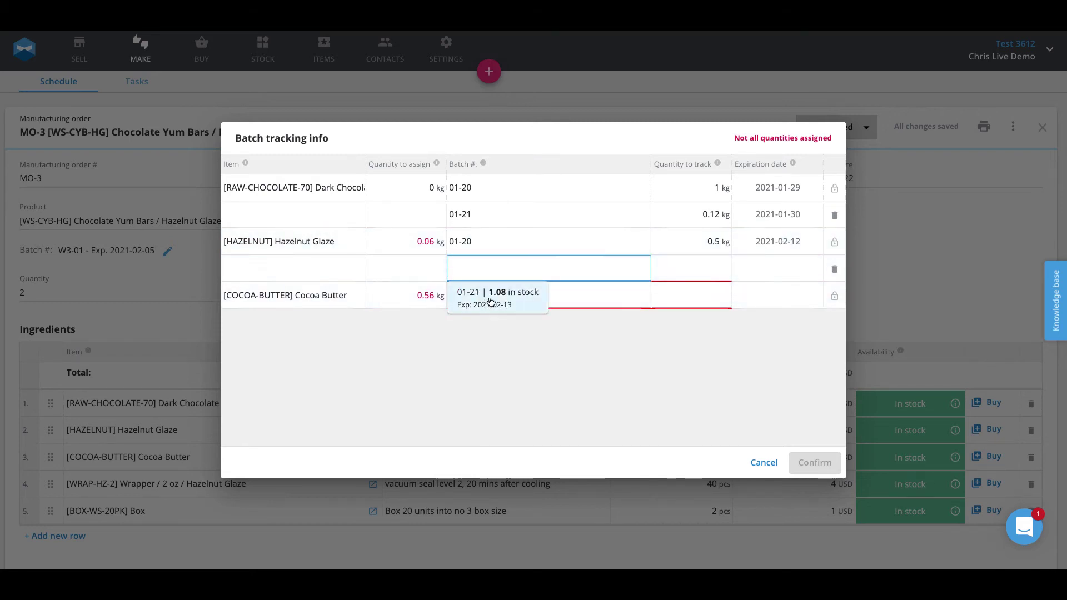
pyautogui.click(491, 299)
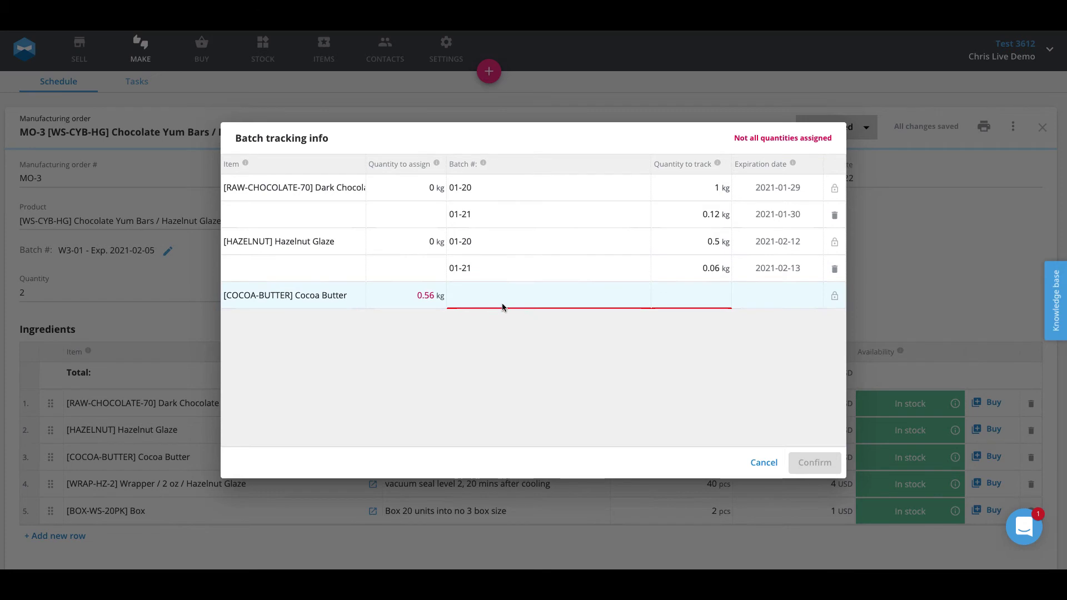
pyautogui.click(502, 303)
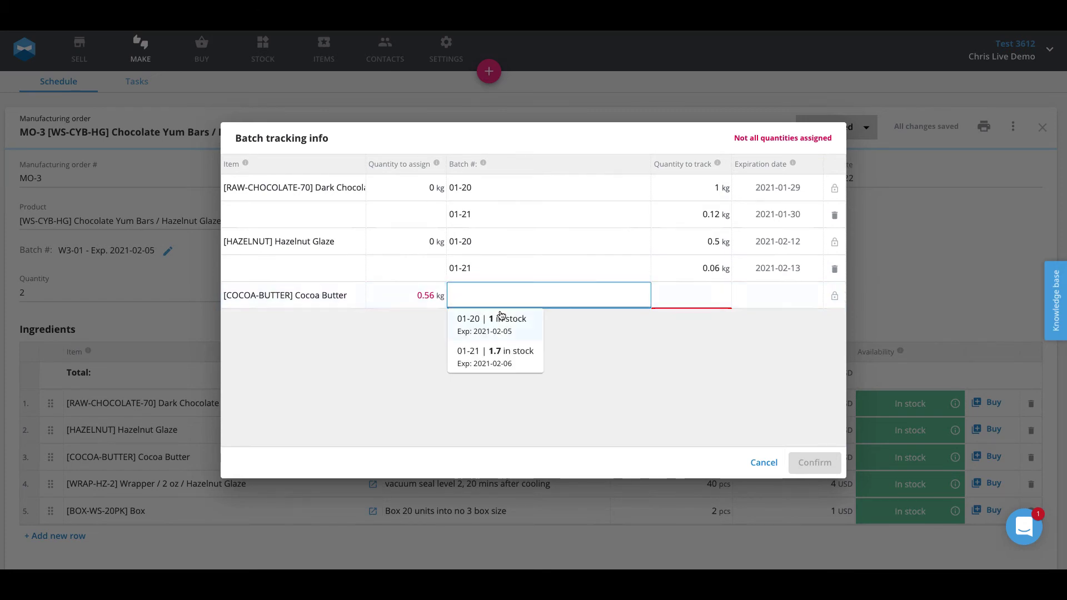
pyautogui.click(499, 328)
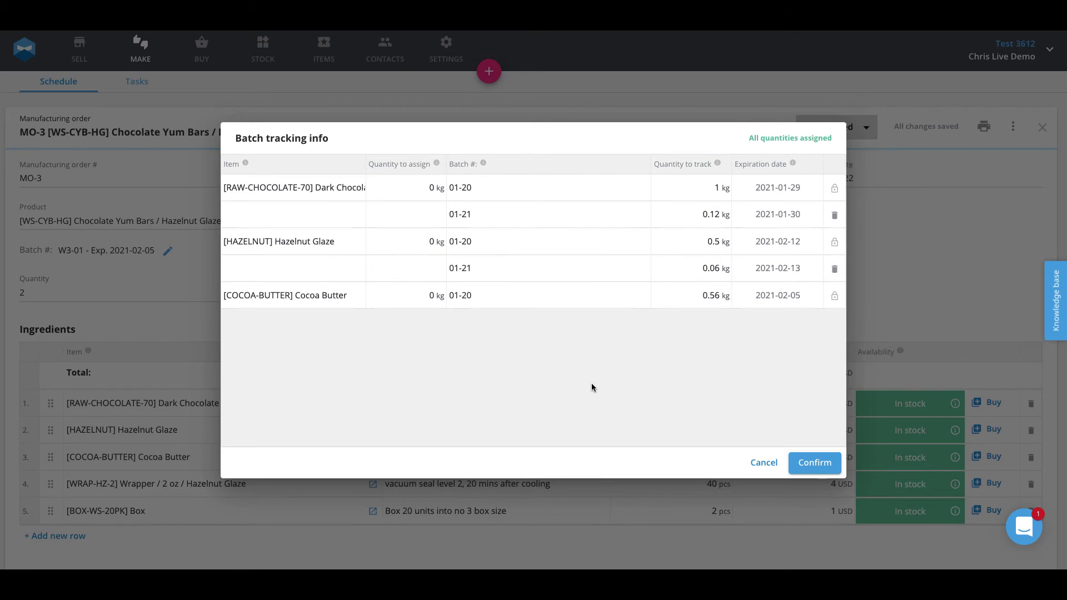
pyautogui.click(812, 465)
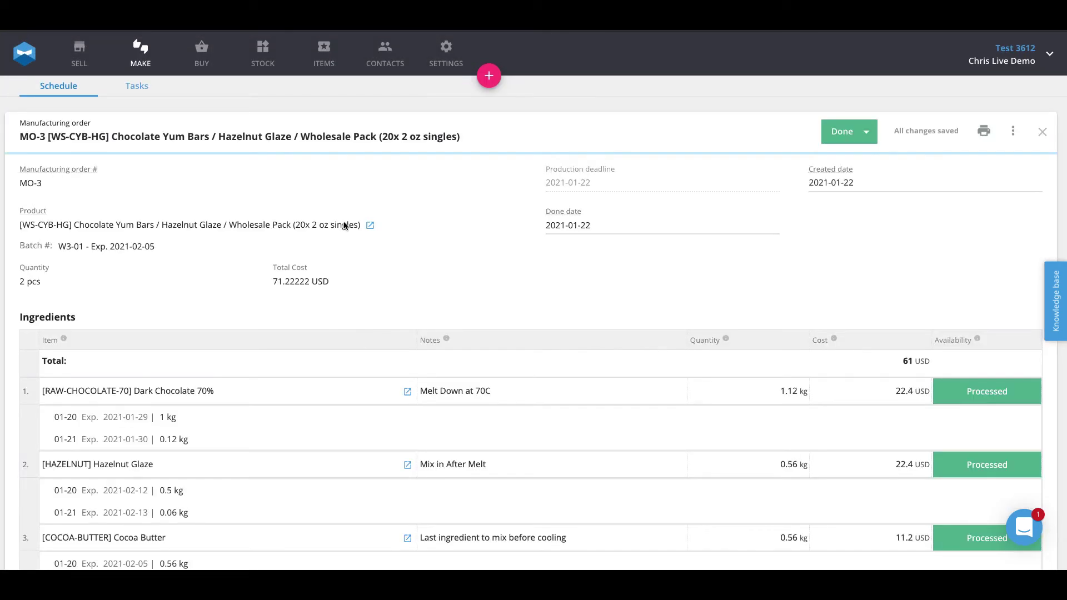
# Step: Review MO-3's consumed ingredient batch lines, then show the open sales orders list
pyautogui.scroll(-1, 70, 384)
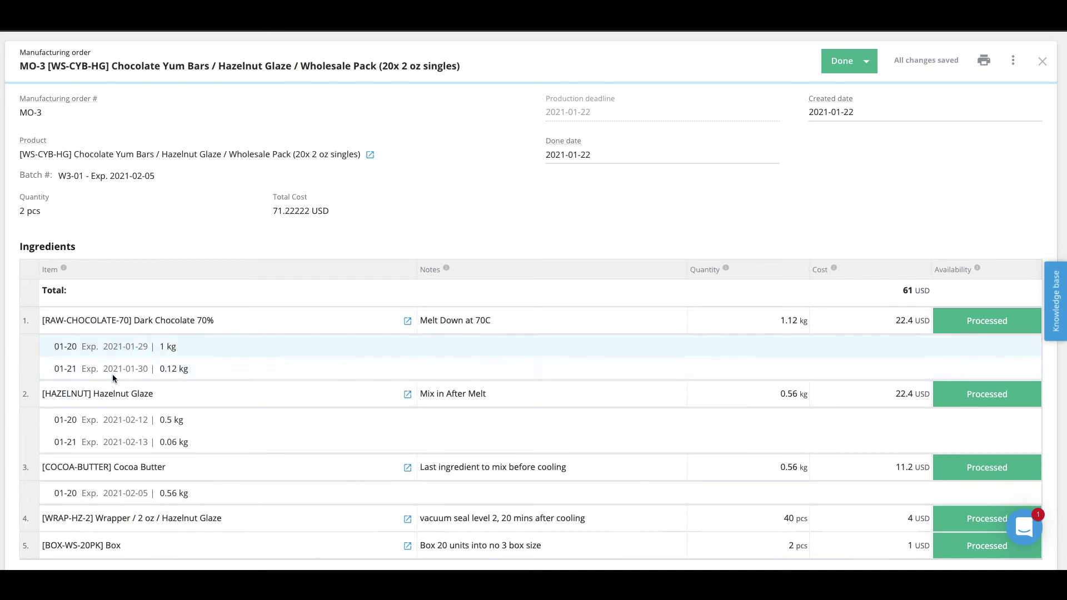
pyautogui.scroll(-1, 98, 392)
pyautogui.scroll(-2, 98, 392)
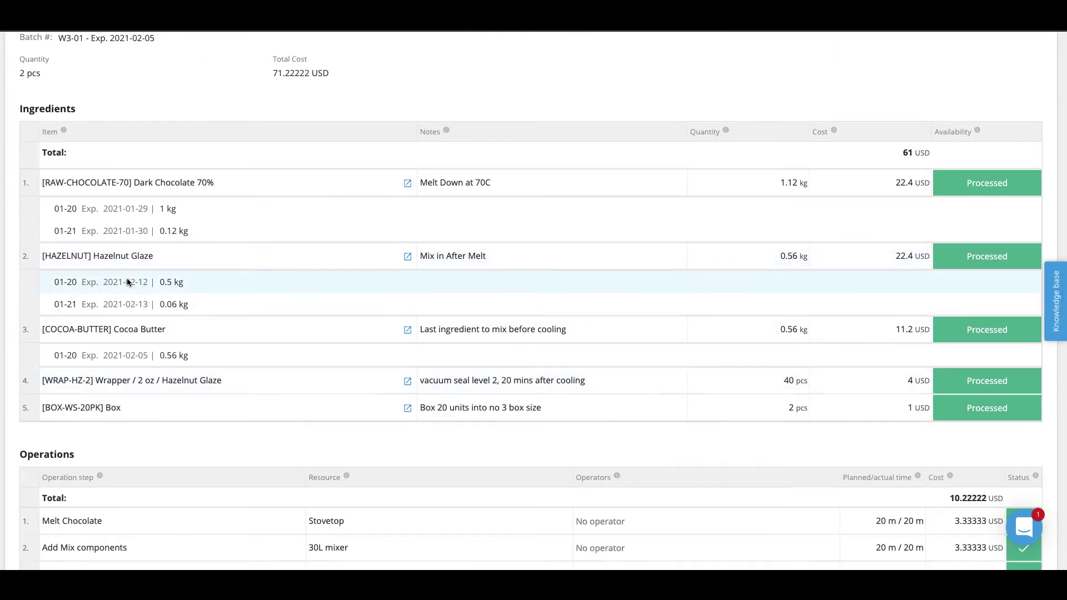
pyautogui.scroll(3, 127, 278)
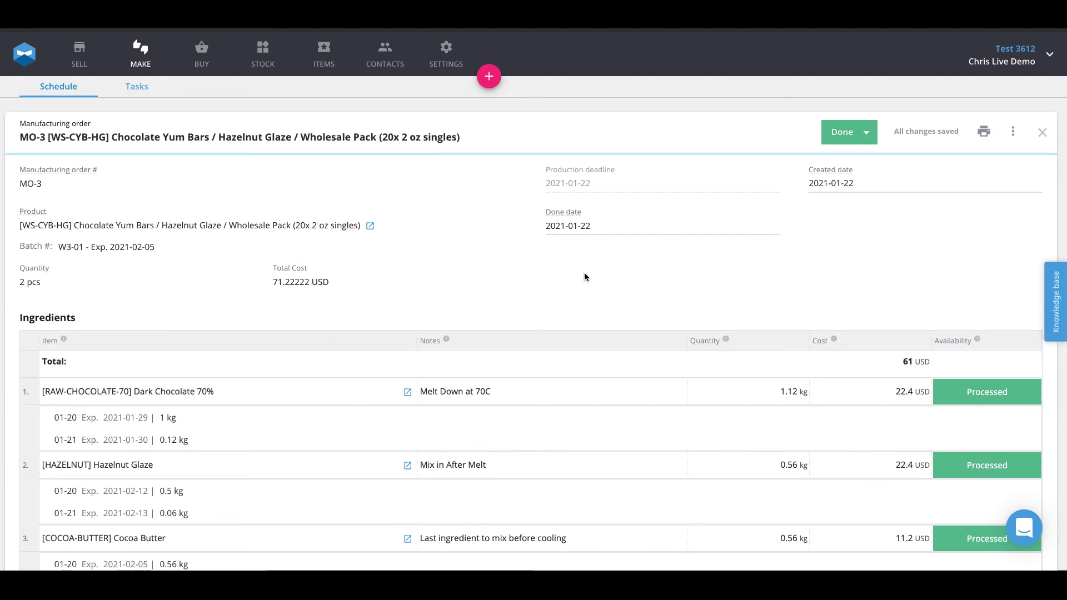
pyautogui.click(81, 63)
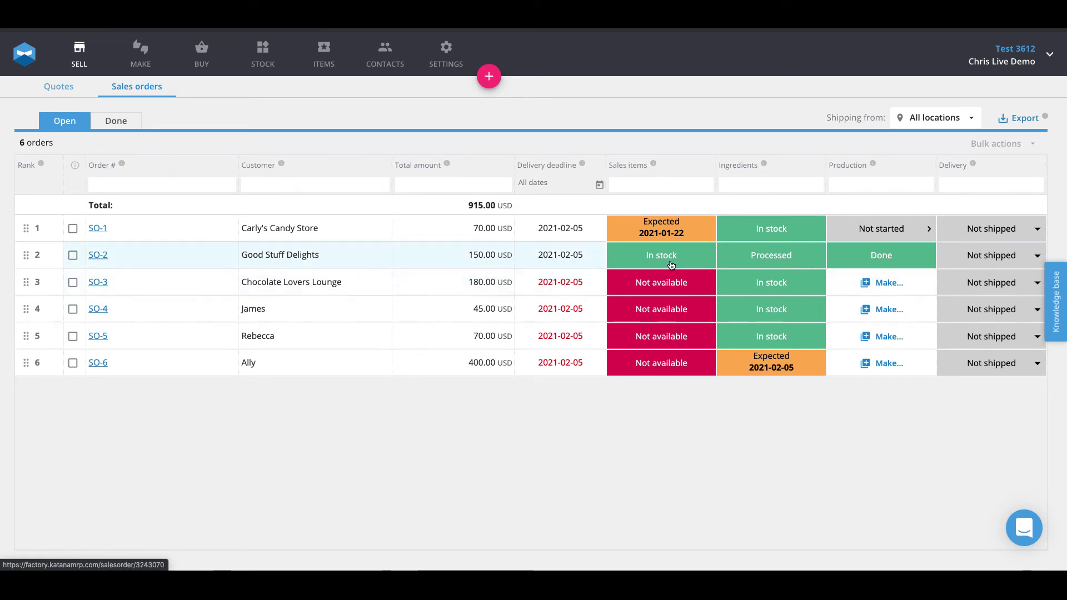
# Step: Open sales order SO-2, widen the Item column to show the full product name, and bring up its status choices
pyautogui.click(131, 253)
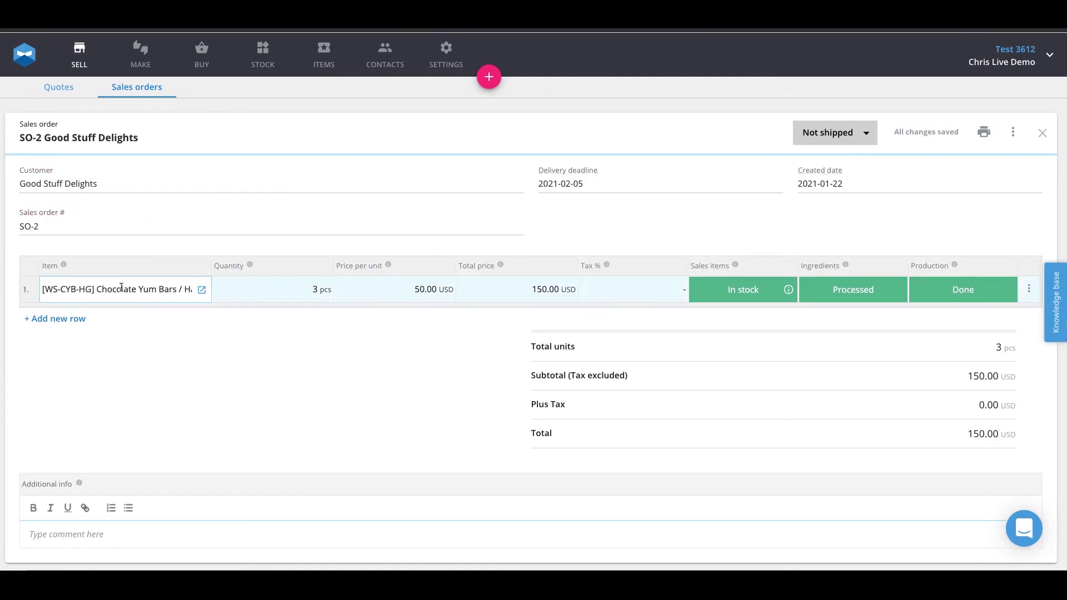
pyautogui.moveTo(211, 264); pyautogui.dragTo(472, 259)
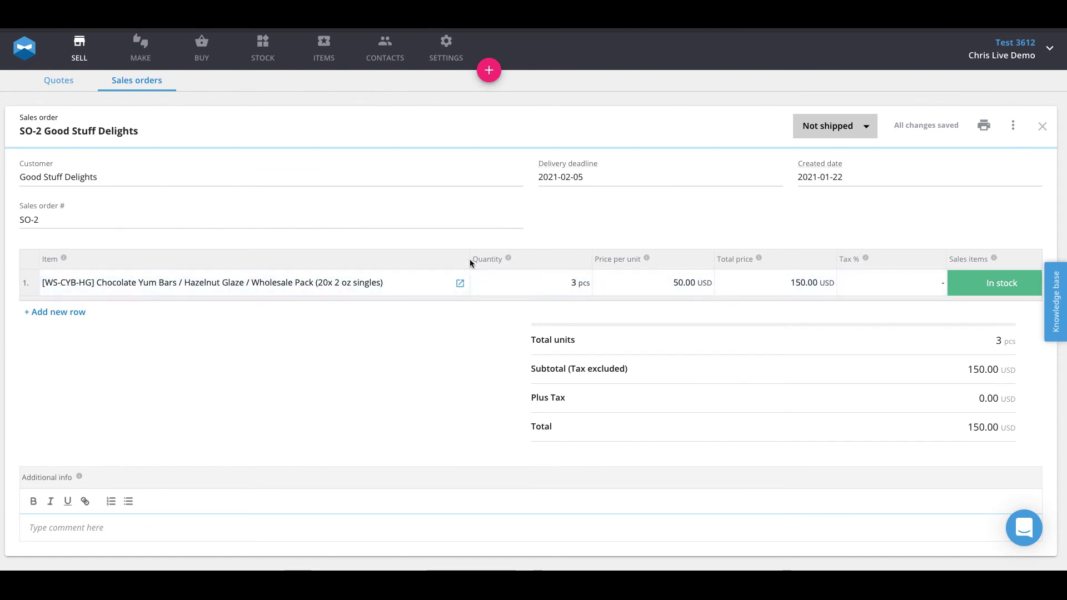
pyautogui.click(809, 128)
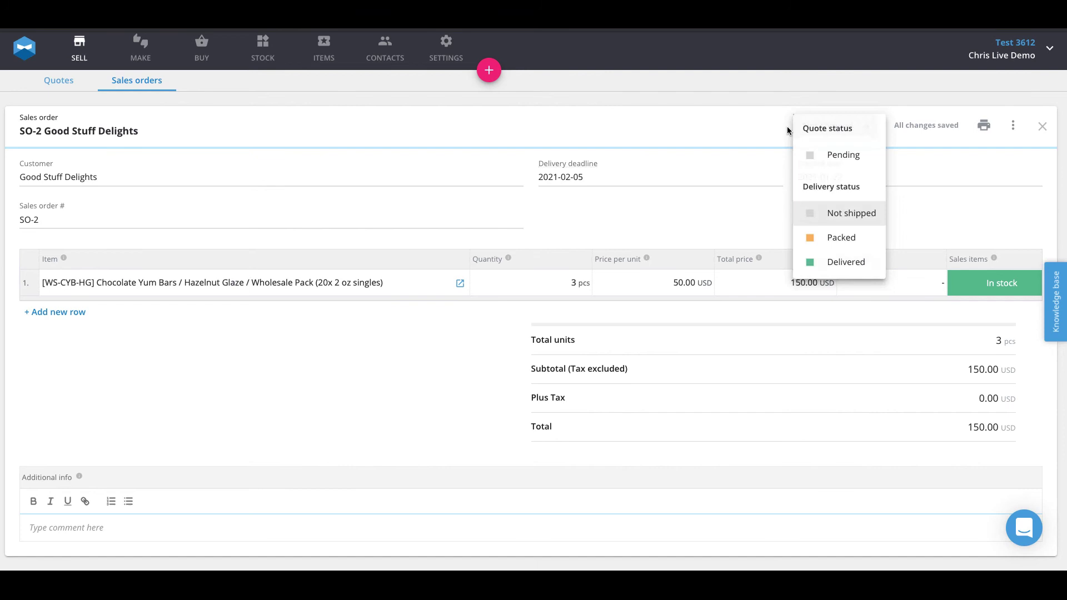
# Step: Mark SO-2 Delivered, taking 1 pc from batch W2-01 and 2 pcs from W3-01
pyautogui.click(846, 266)
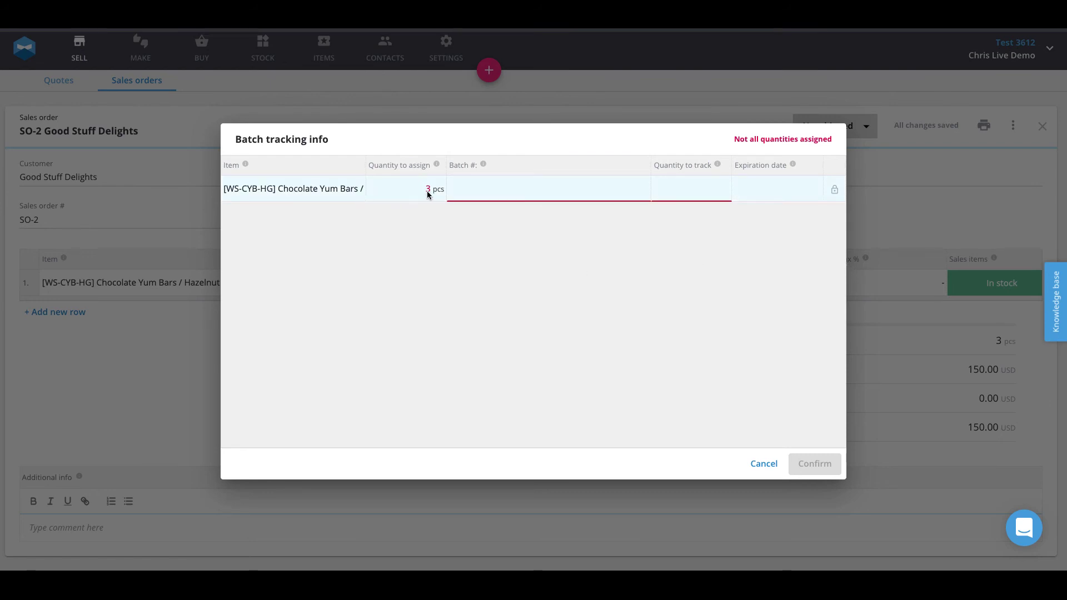
pyautogui.click(496, 189)
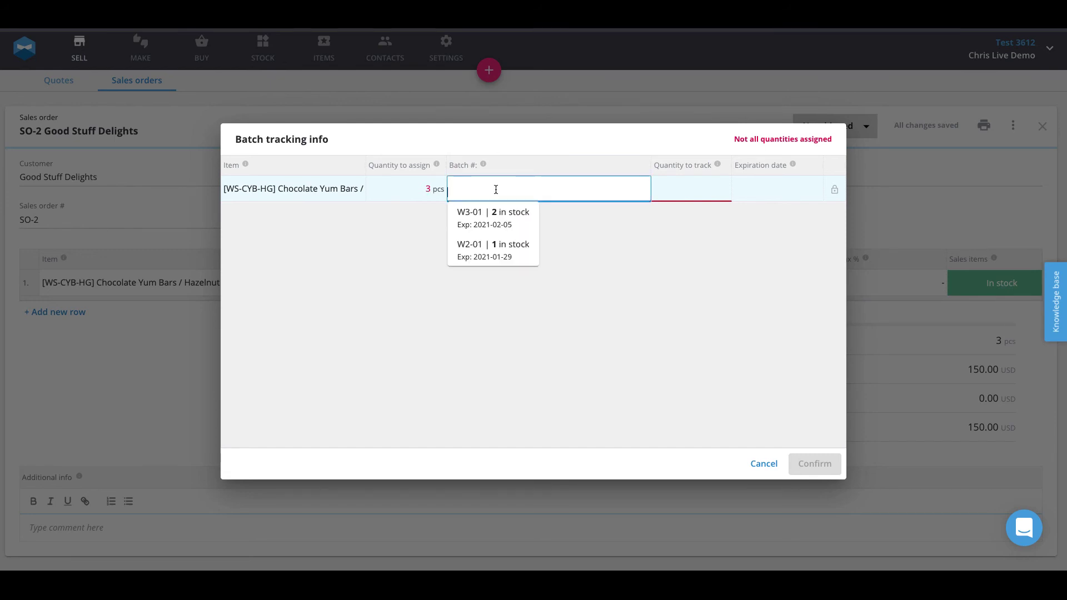
pyautogui.click(489, 259)
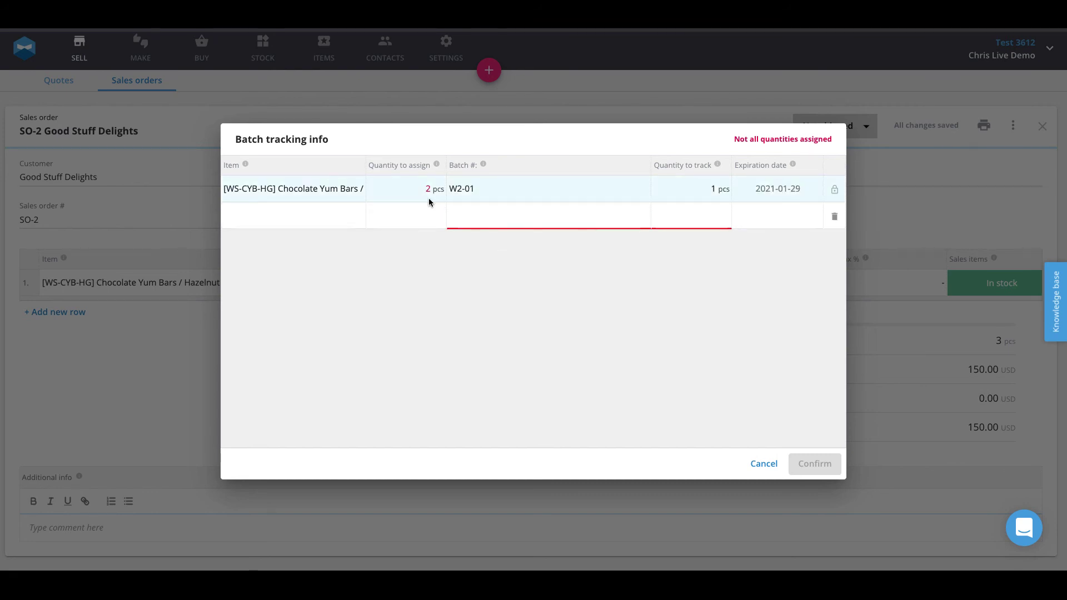
pyautogui.click(487, 214)
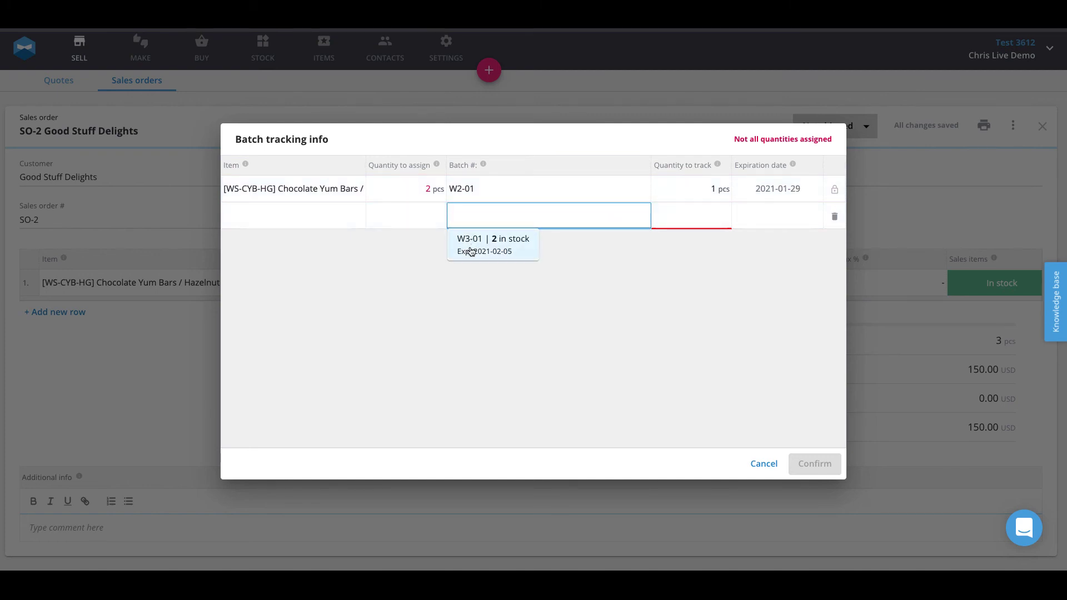
pyautogui.click(471, 247)
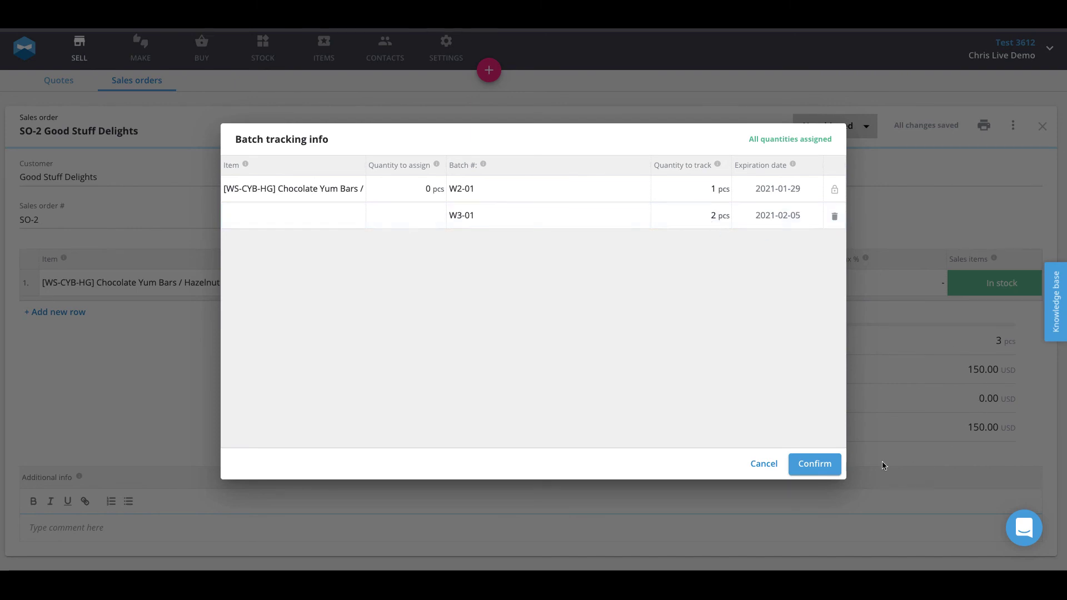
pyautogui.click(815, 464)
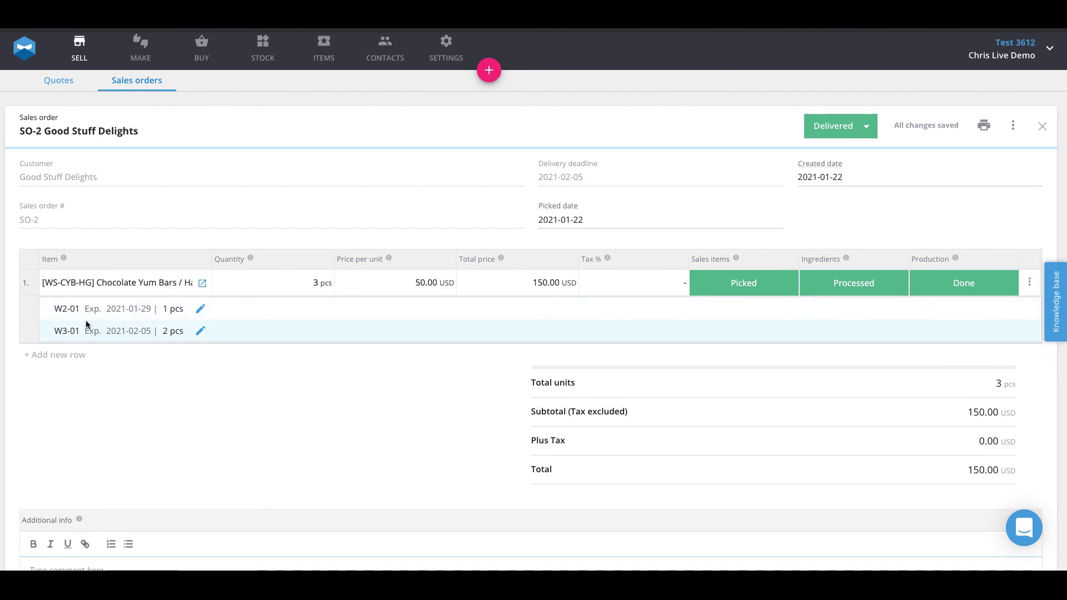
# Step: Scroll up to review delivered SO-2's batch lines W2-01 and W3-01
pyautogui.scroll(1, 455, 384)
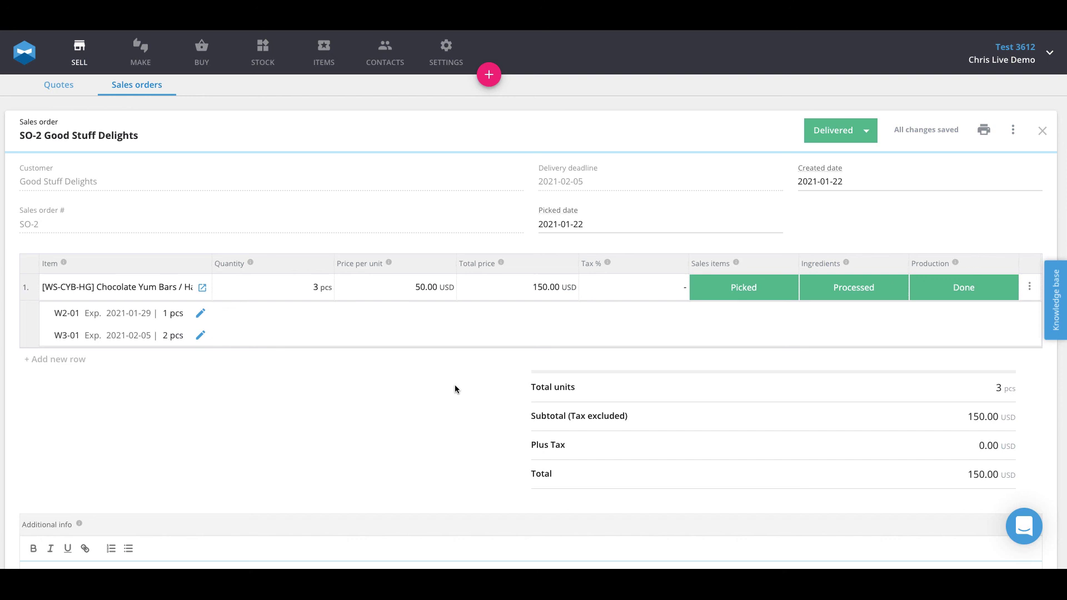
# Step: In the Products stock list, open the WS-CYB-HG In stock movement history
pyautogui.click(263, 52)
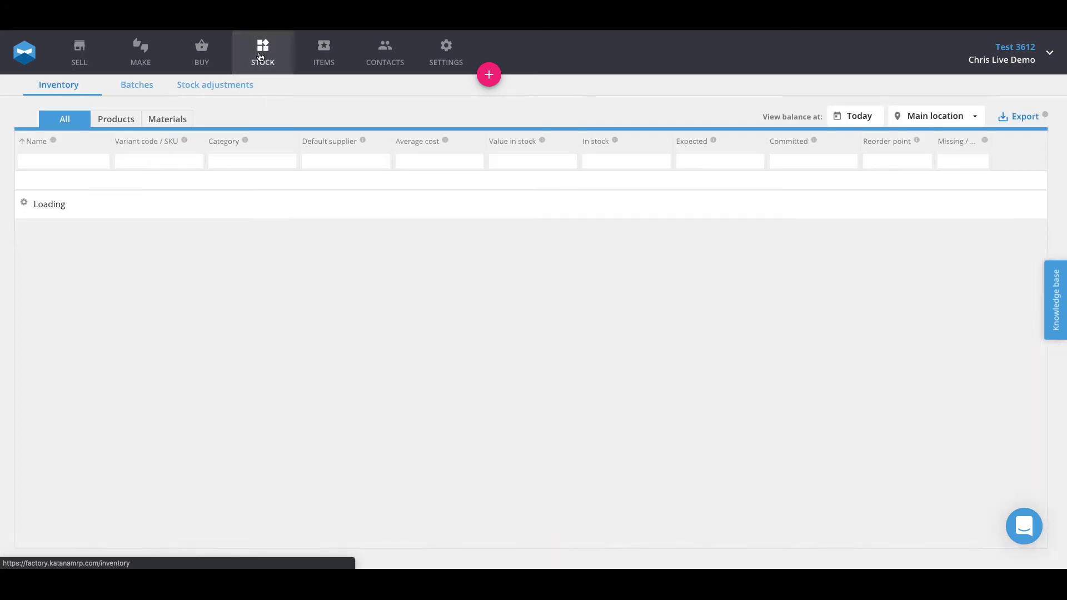
pyautogui.click(107, 122)
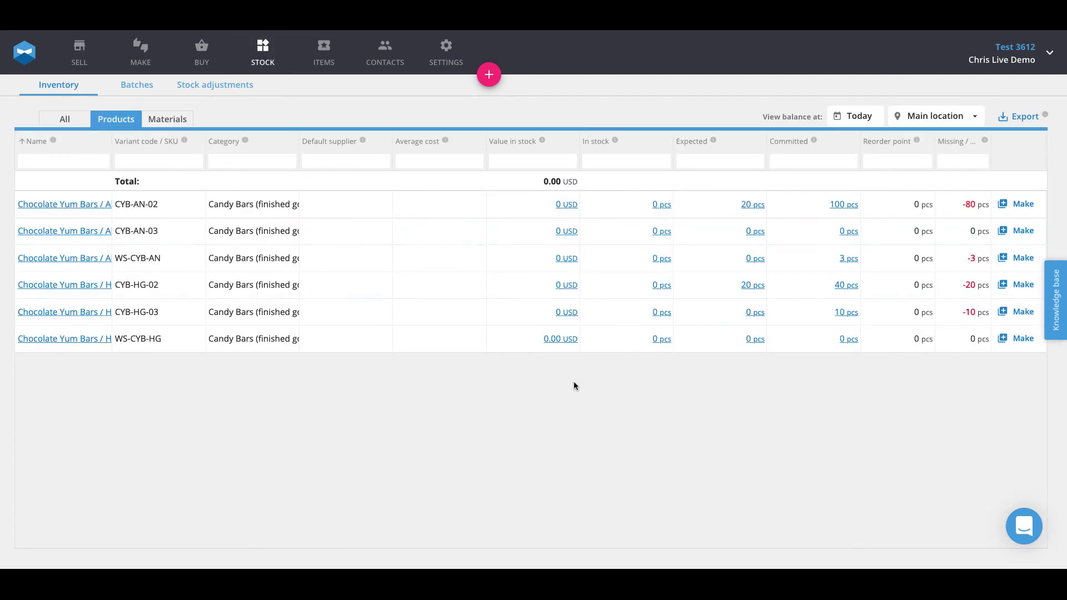
pyautogui.click(659, 341)
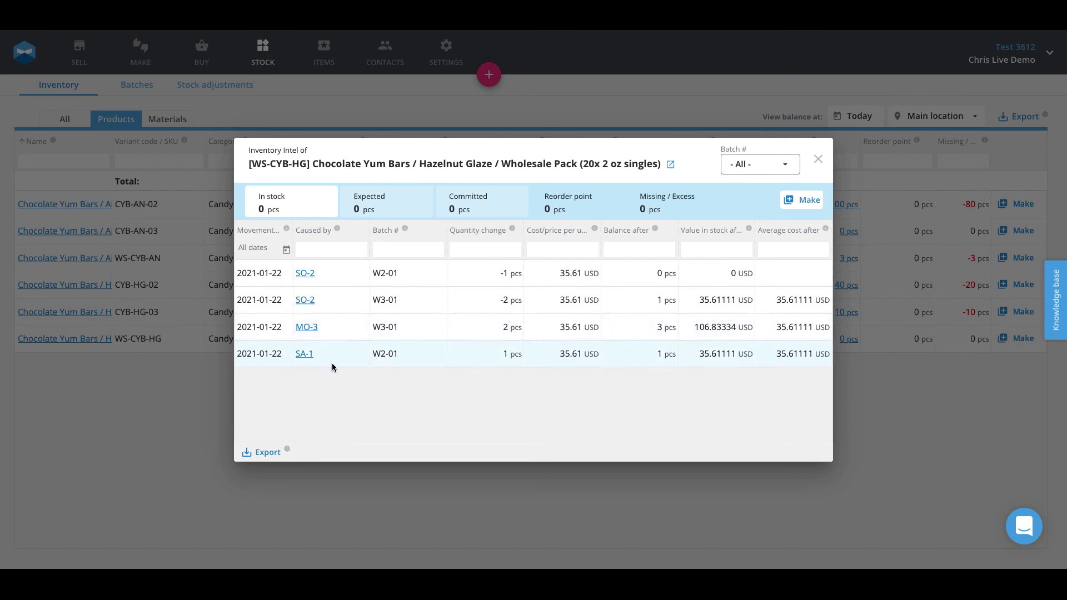
# Step: Filter the WS-CYB-HG movement history to batch W3-01
pyautogui.click(767, 164)
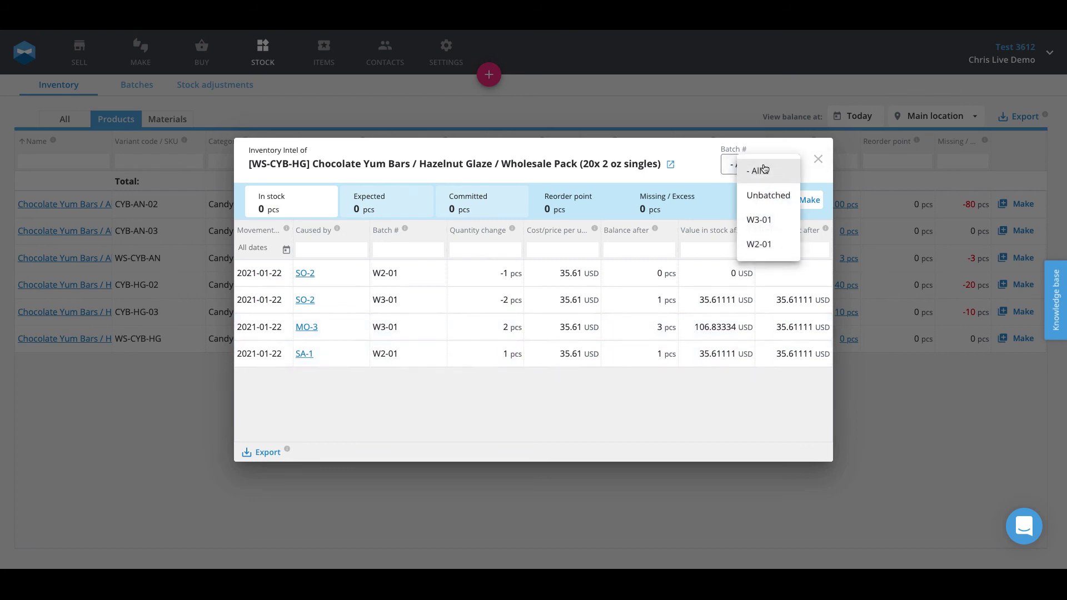
pyautogui.click(759, 220)
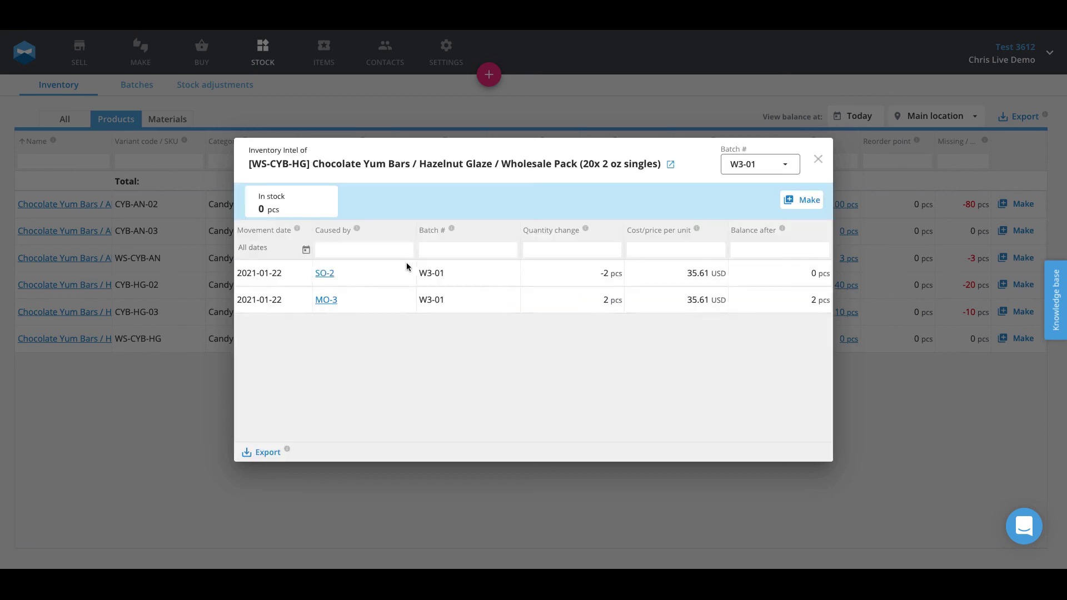